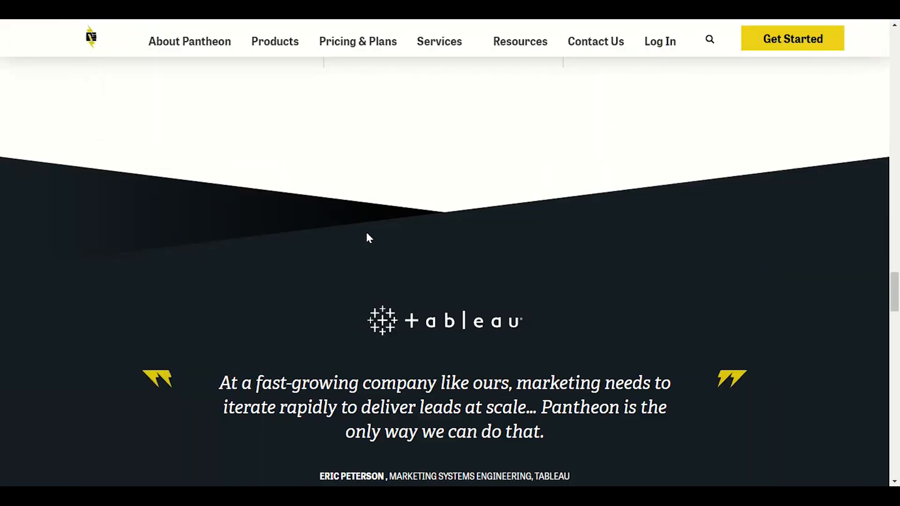
# - Scroll back up to the Pantheon hero section 'Design, Innovate, and Deploy Websites Fast'
pyautogui.scroll(20, 236, 229)
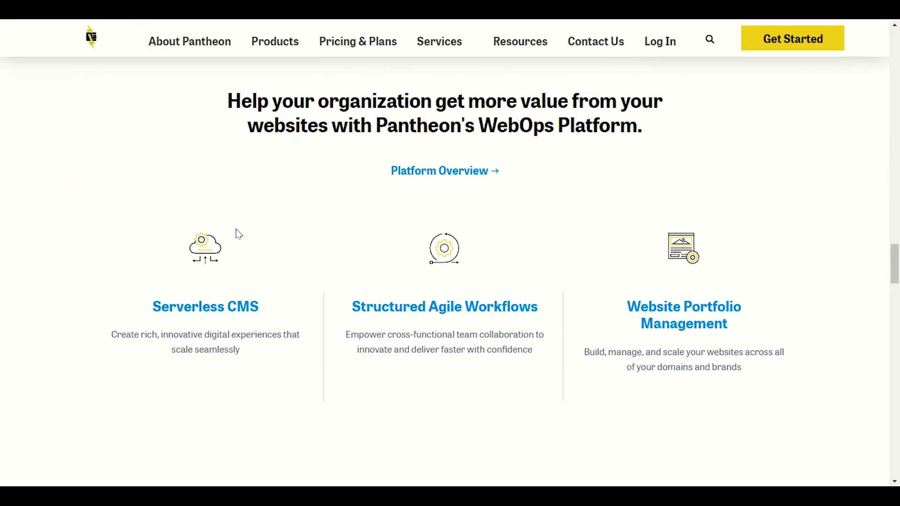
pyautogui.scroll(12, 231, 201)
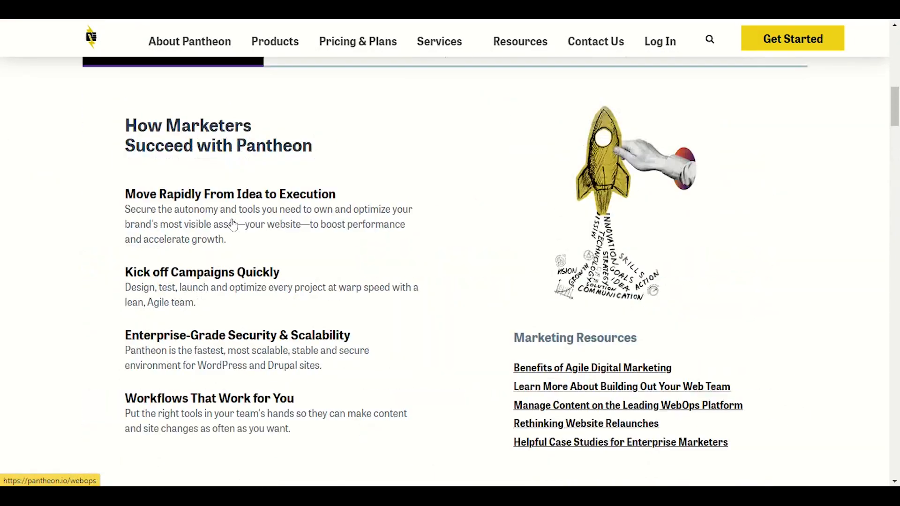
pyautogui.scroll(10, 273, 328)
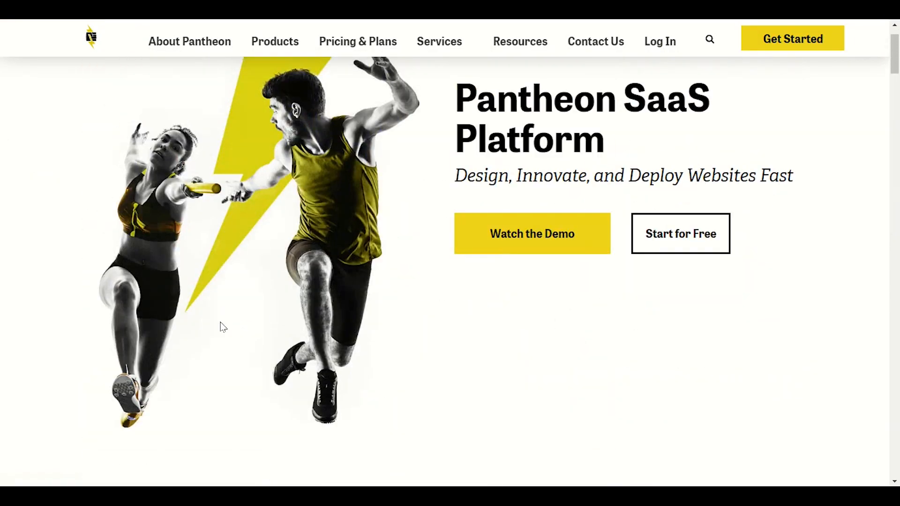
pyautogui.scroll(1, 220, 327)
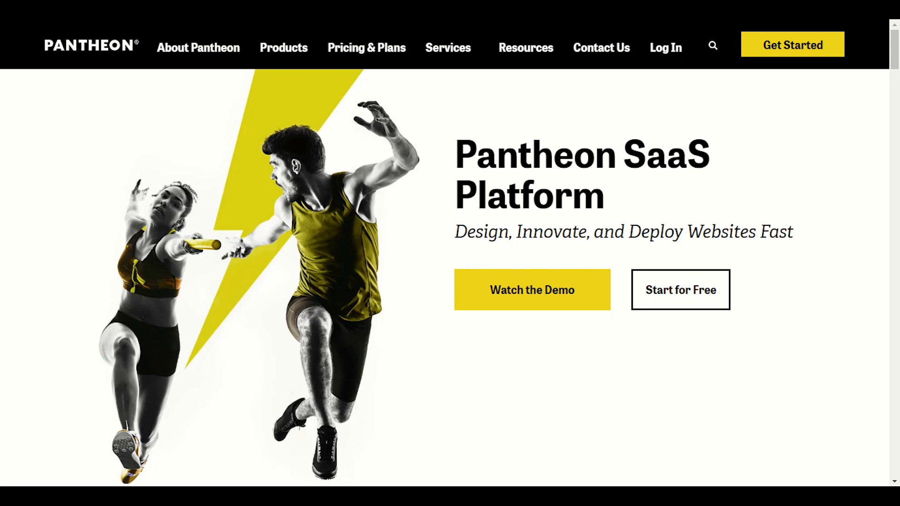
# - Open Pantheon's free sign-up form and fill first name, last name and work email from saved suggestions
pyautogui.click(836, 50)
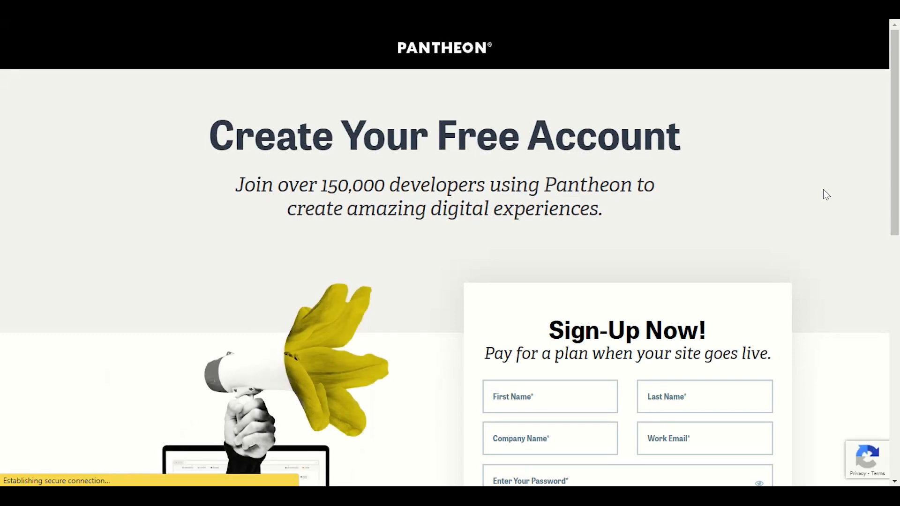
pyautogui.scroll(-4, 824, 197)
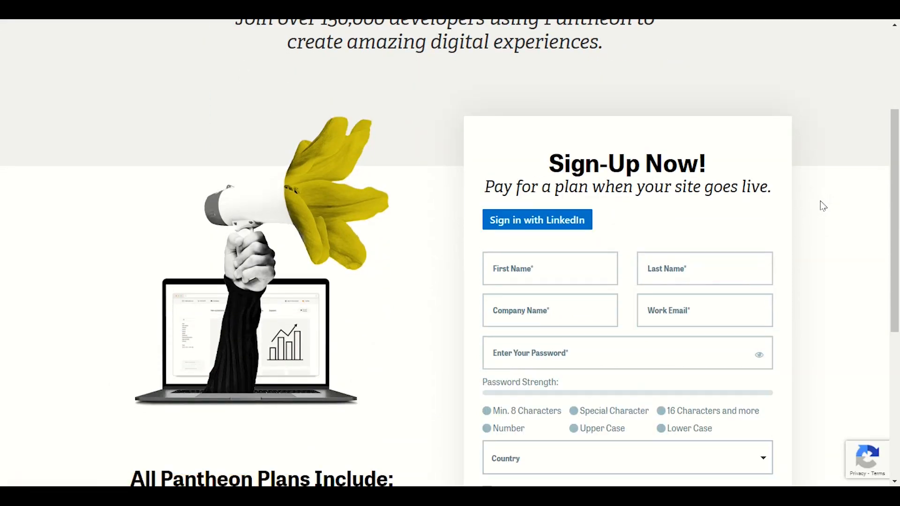
pyautogui.scroll(-2, 457, 157)
pyautogui.click(510, 185)
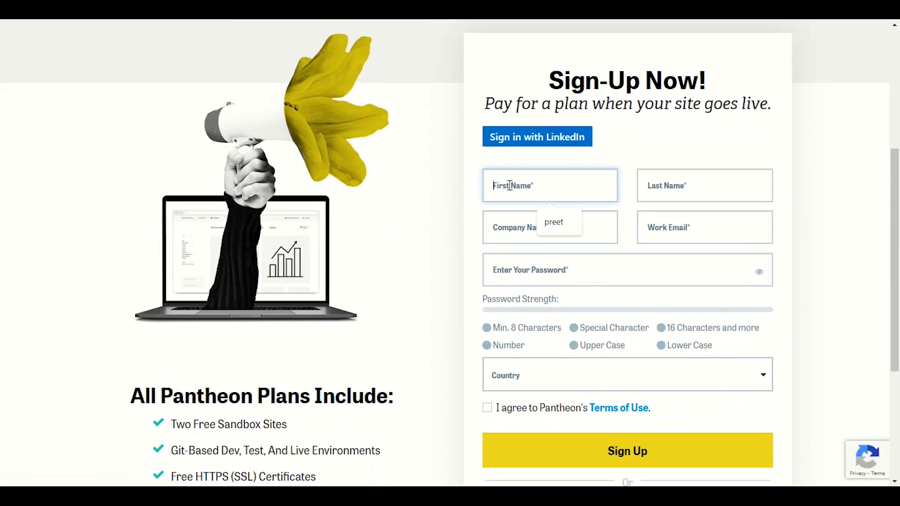
pyautogui.click(554, 229)
pyautogui.click(697, 177)
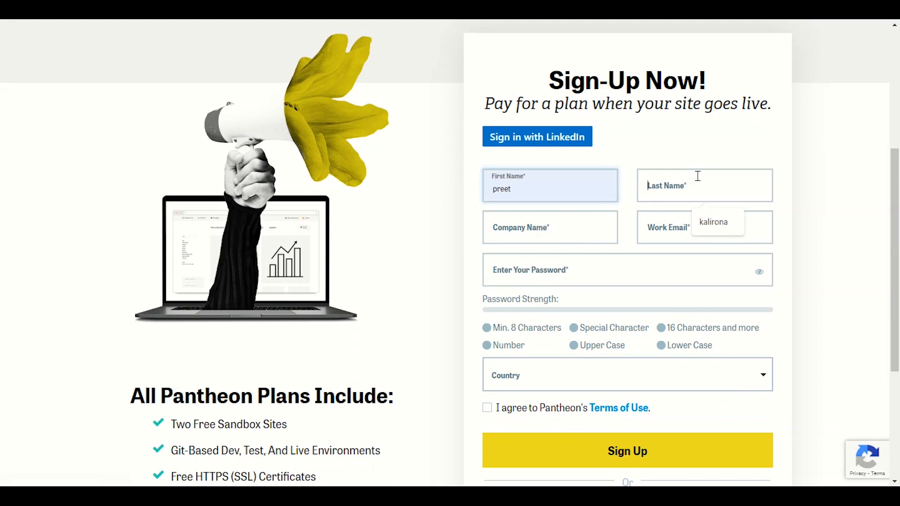
pyautogui.click(706, 226)
pyautogui.click(581, 234)
pyautogui.click(688, 229)
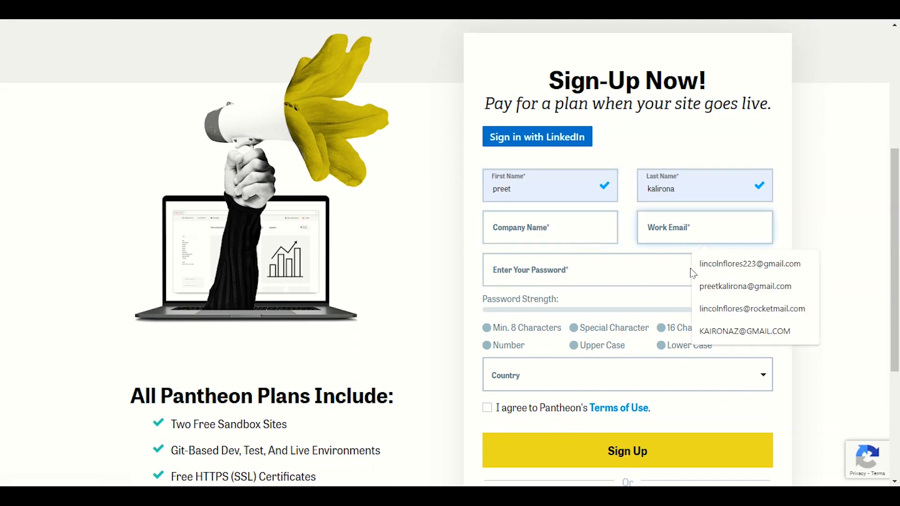
pyautogui.click(705, 286)
# - Enter a strong account password and choose Philippines as the country
pyautogui.click(581, 269)
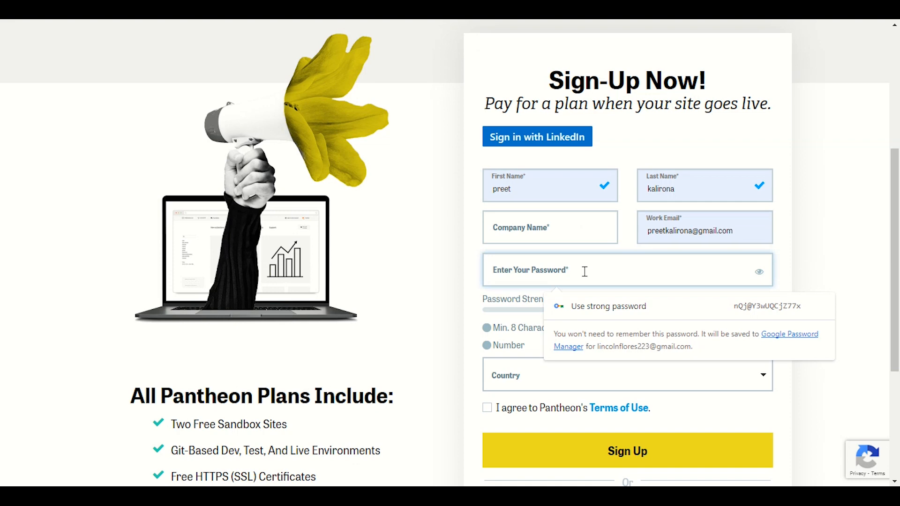
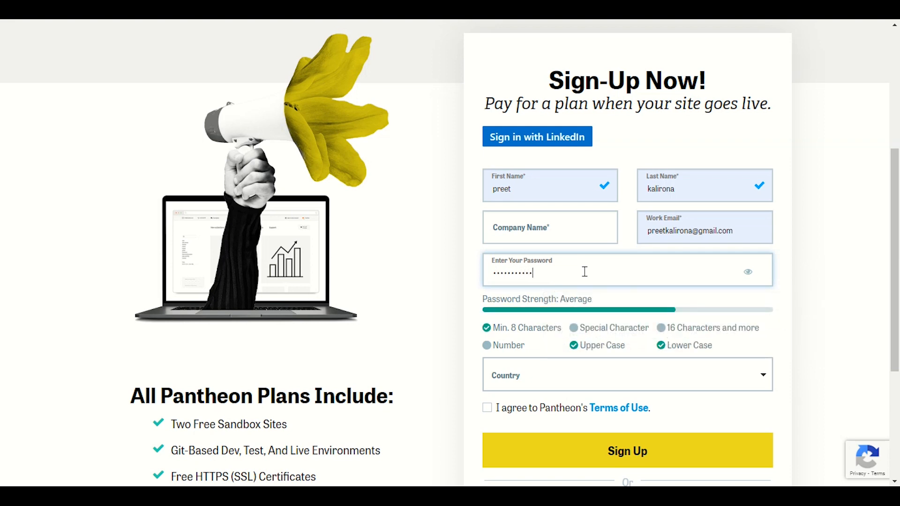
pyautogui.click(678, 373)
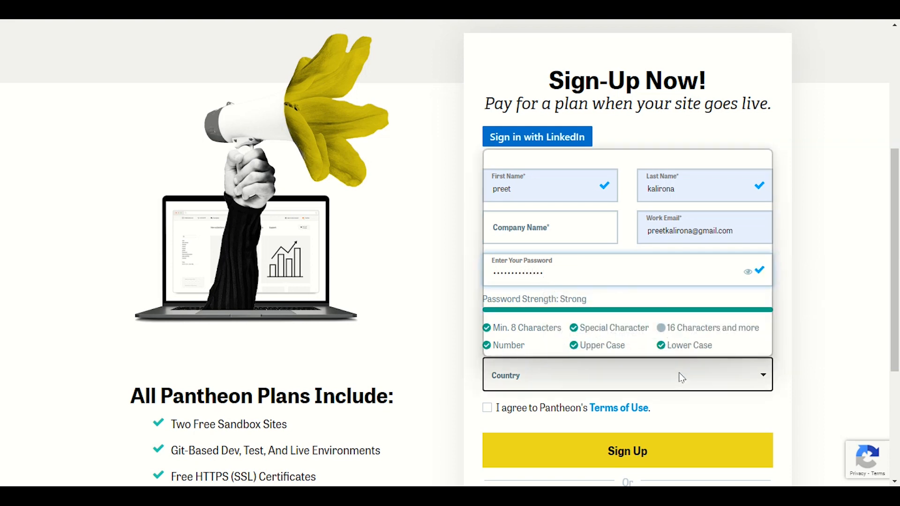
pyautogui.write('ph')
pyautogui.press('Return')
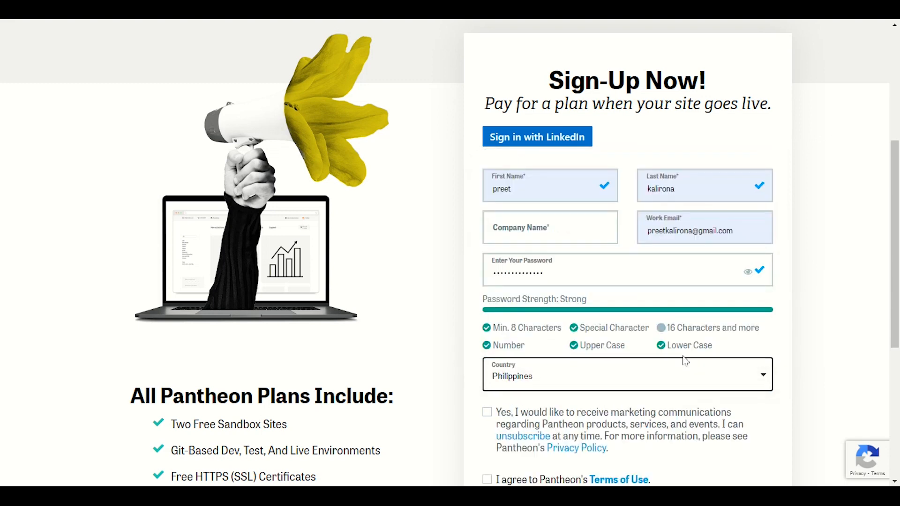
# - Opt in to marketing communications, agree to the Terms of Use, and submit the form
pyautogui.scroll(-3, 686, 349)
pyautogui.click(487, 246)
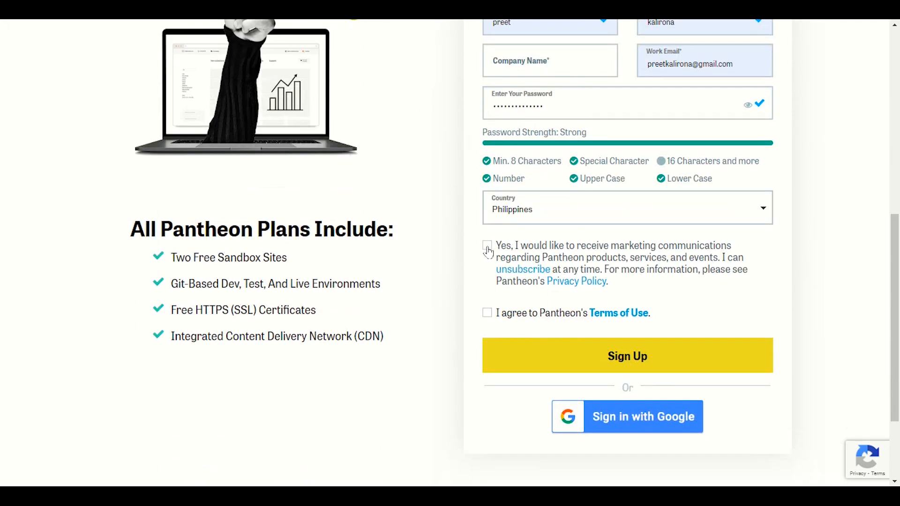
pyautogui.click(487, 318)
pyautogui.click(711, 355)
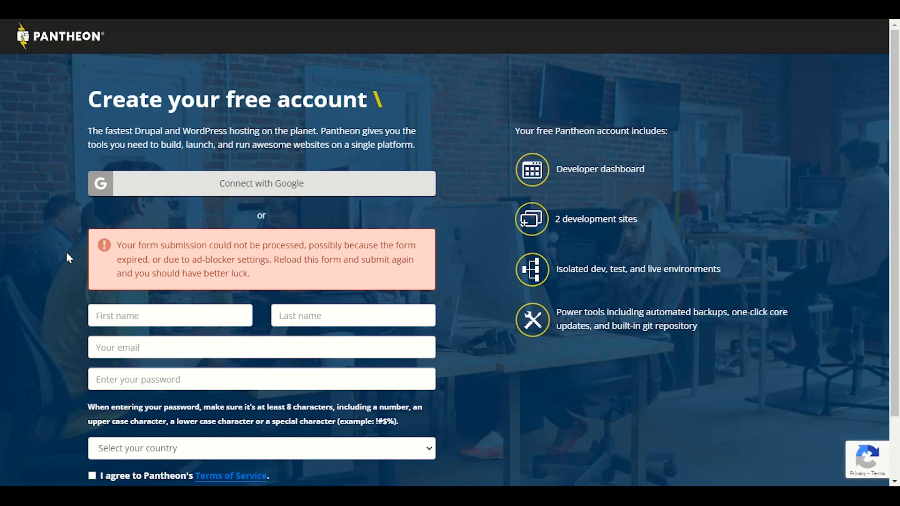
# - Switch to creating the free Pantheon account with Connect with Google
pyautogui.scroll(-2, 66, 252)
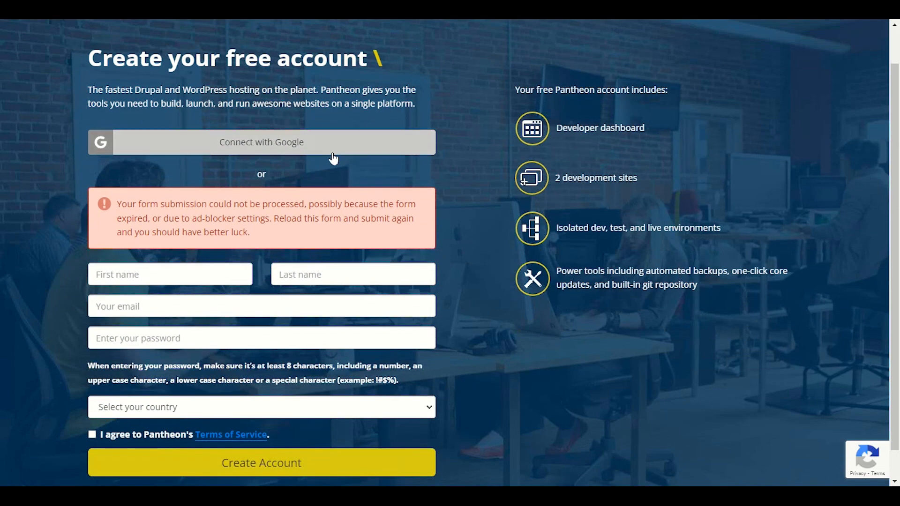
pyautogui.scroll(-1, 333, 155)
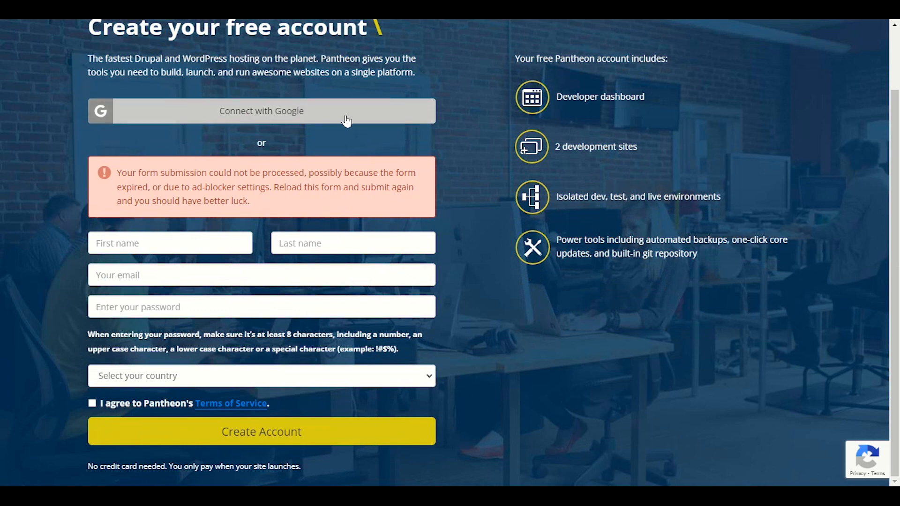
pyautogui.click(194, 116)
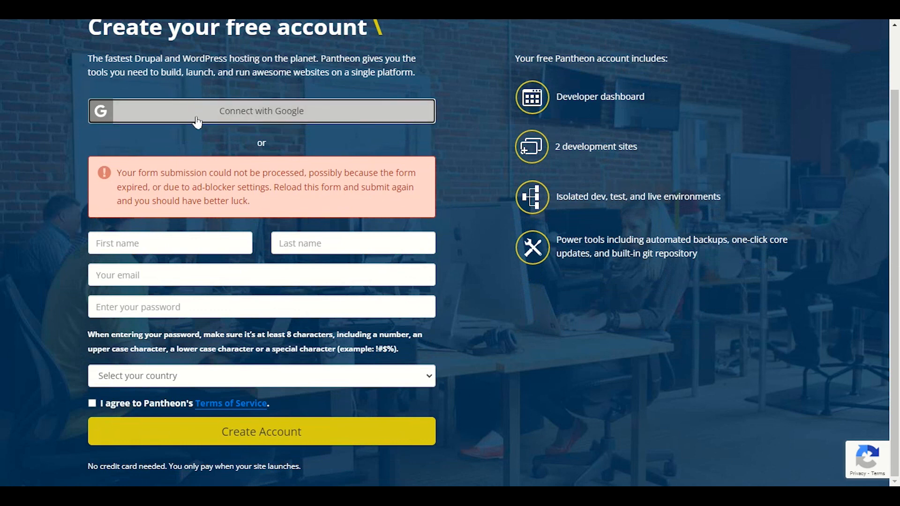
pyautogui.click(196, 124)
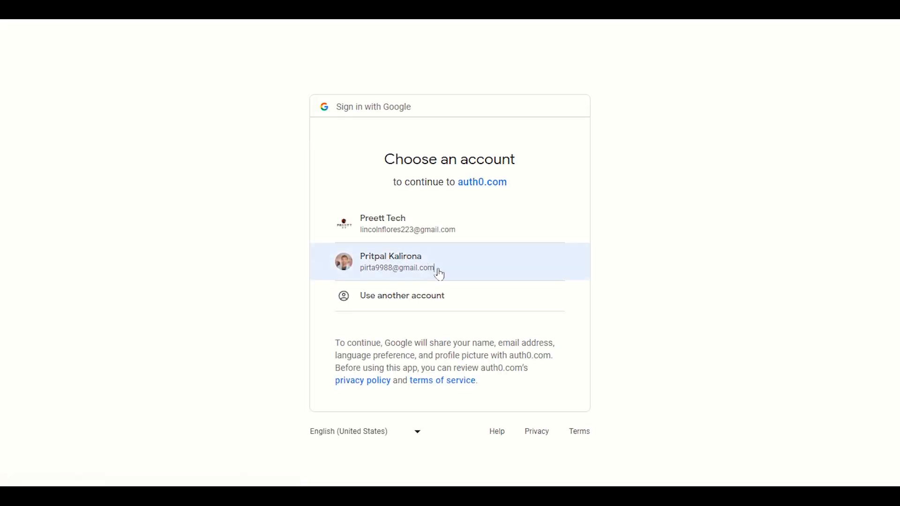
# - Pick the Google account to continue to Pantheon's final registration details page
pyautogui.click(416, 258)
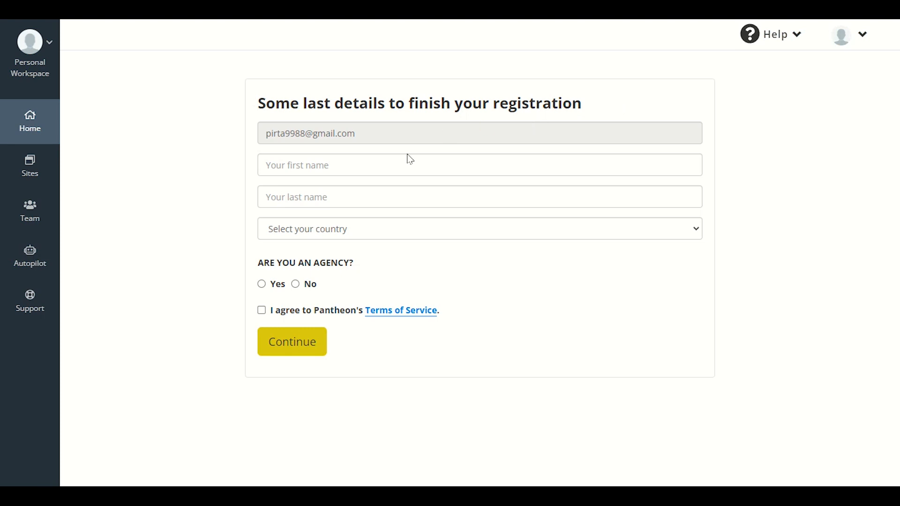
# - Fill first and last name from saved suggestions and select Philippines as the country
pyautogui.click(365, 169)
pyautogui.click(348, 197)
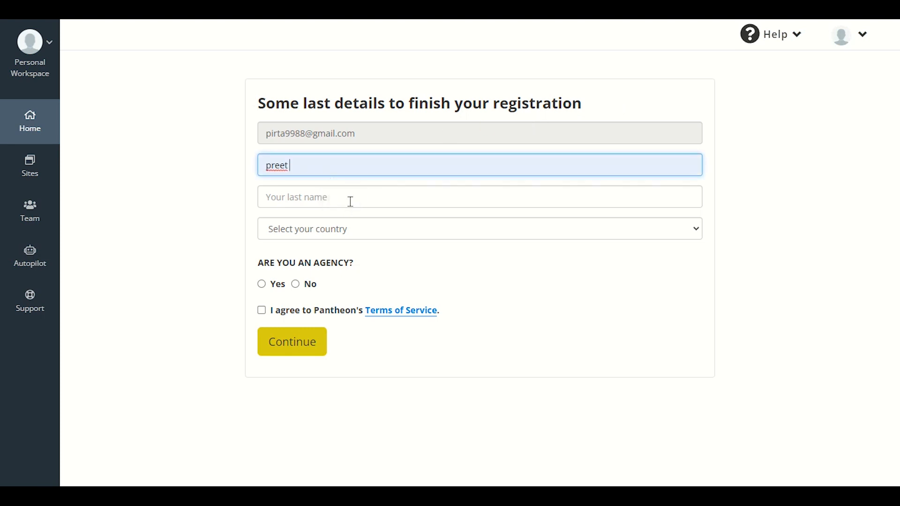
pyautogui.click(349, 201)
pyautogui.click(347, 228)
pyautogui.click(350, 229)
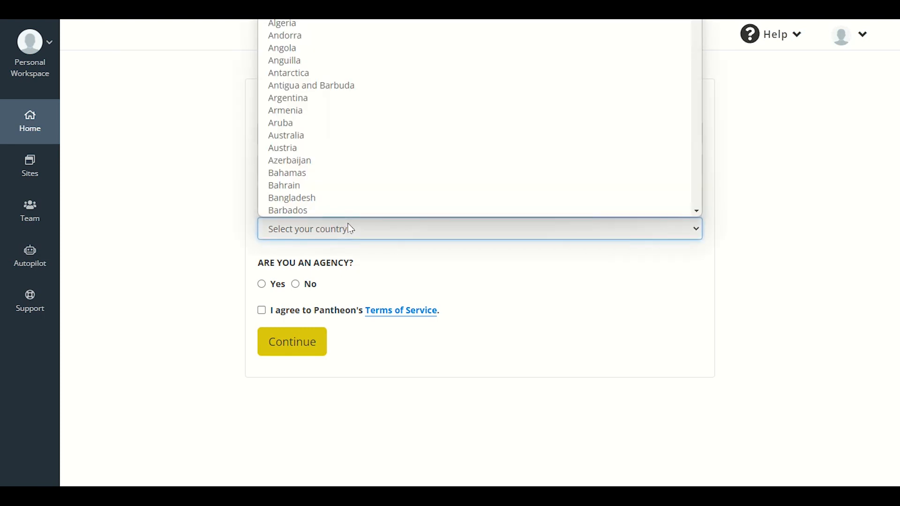
pyautogui.write('ph')
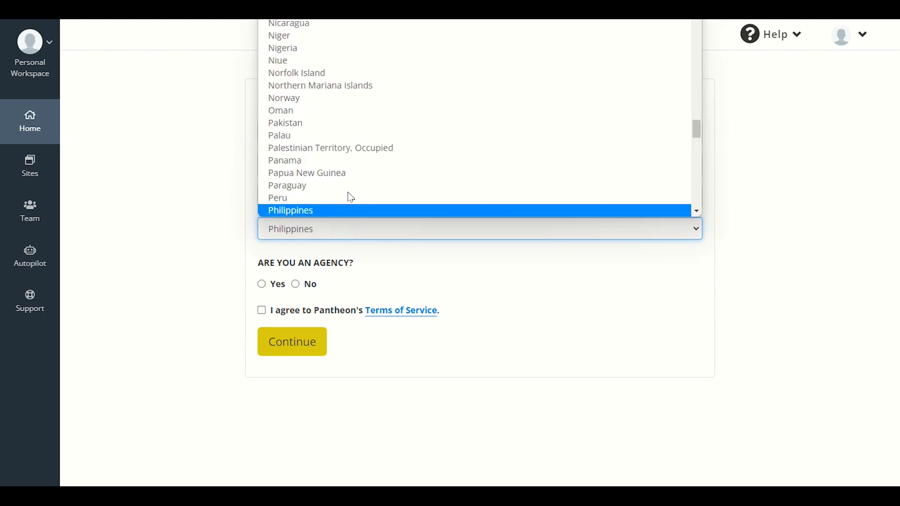
pyautogui.press('Return')
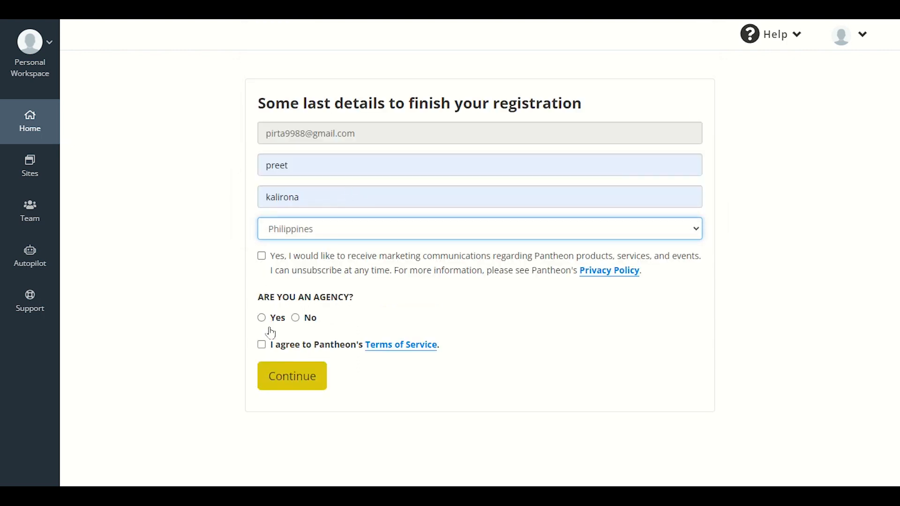
# - Answer No to being an agency, accept the Terms of Service, and submit the registration
pyautogui.click(295, 317)
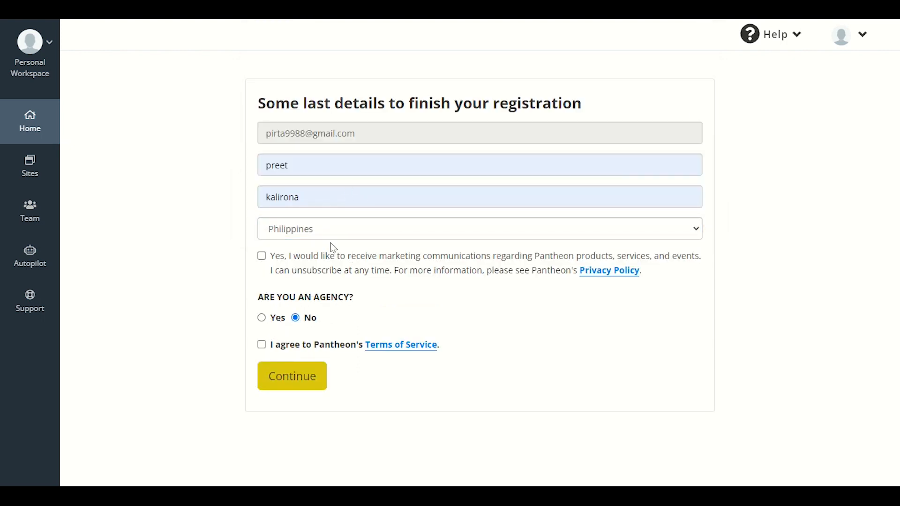
pyautogui.click(261, 348)
pyautogui.click(292, 376)
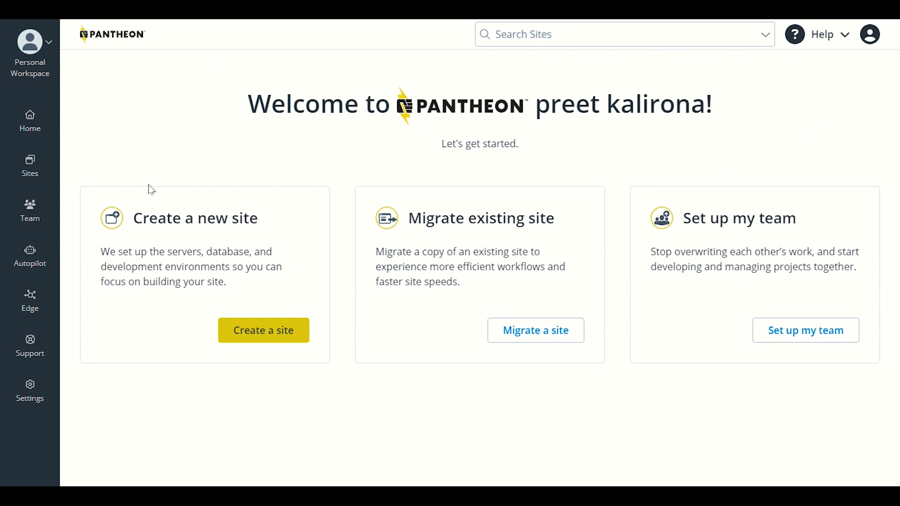
# - Start a new WordPress site named preetttech in the United States region
pyautogui.click(257, 336)
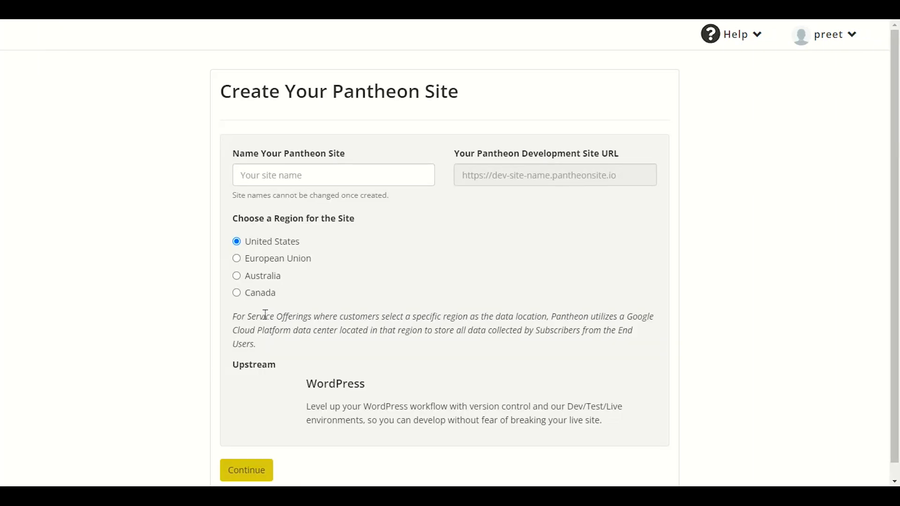
pyautogui.click(346, 175)
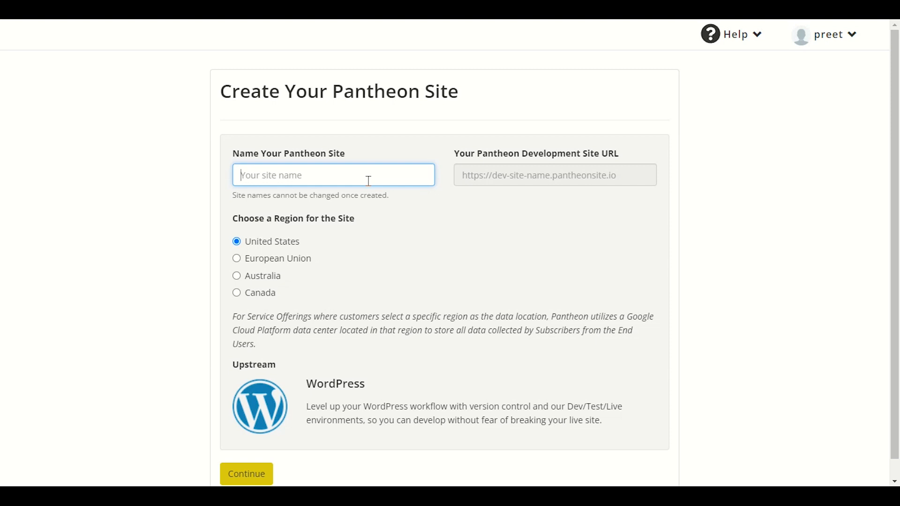
pyautogui.write('e')
pyautogui.press('BackSpace')
pyautogui.write('p')
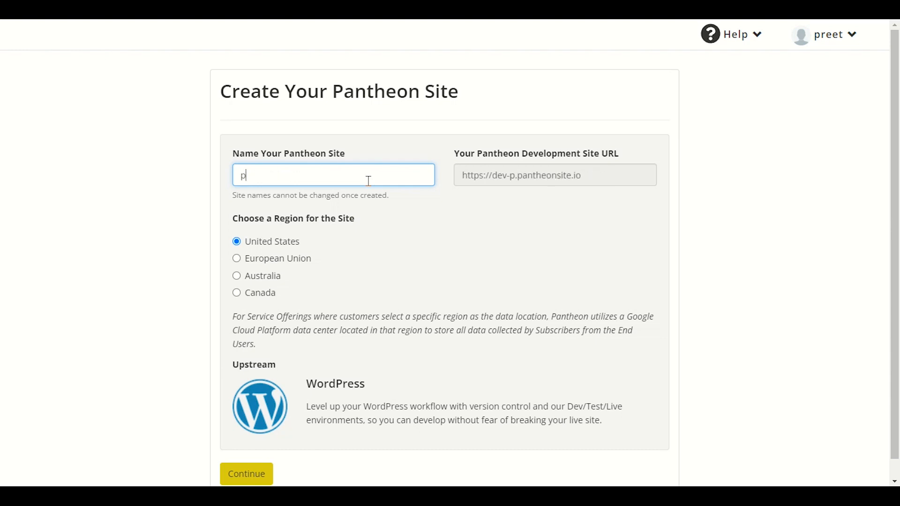
pyautogui.write('reett')
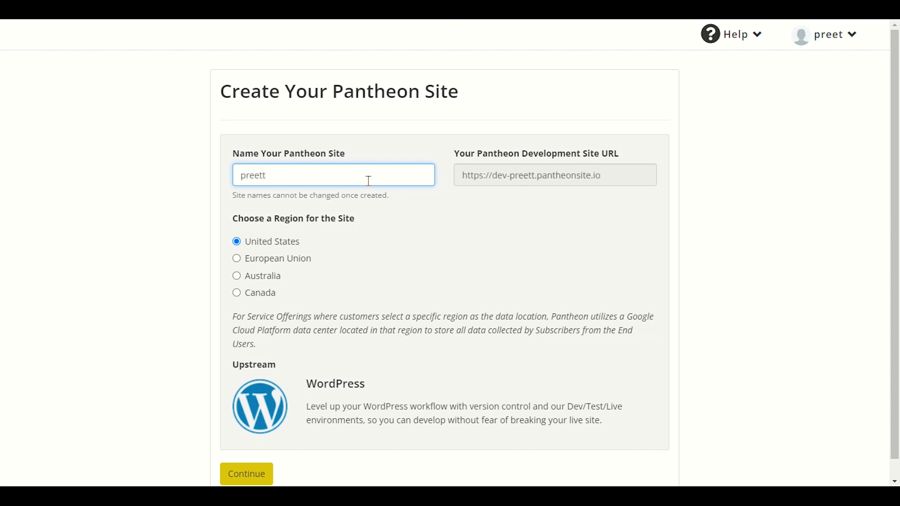
pyautogui.write('tedh')
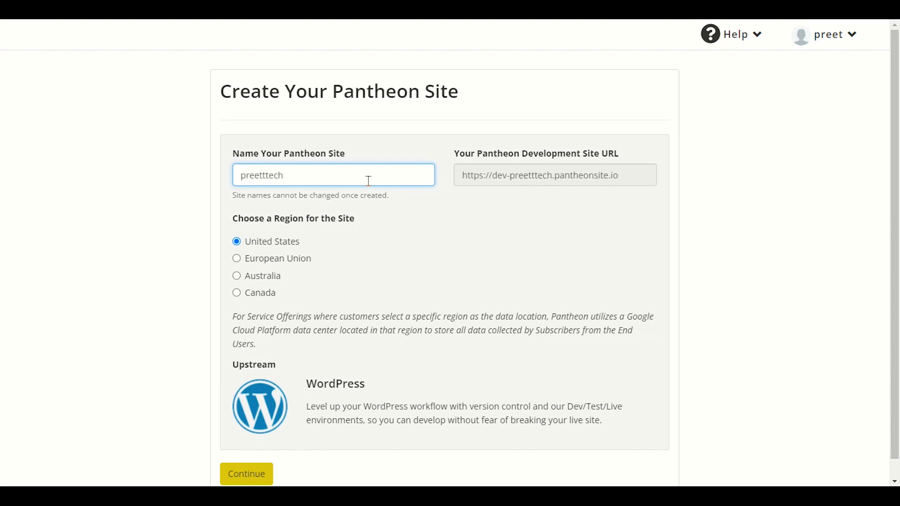
pyautogui.hotkey('ctrl', 'a')
pyautogui.click(434, 209)
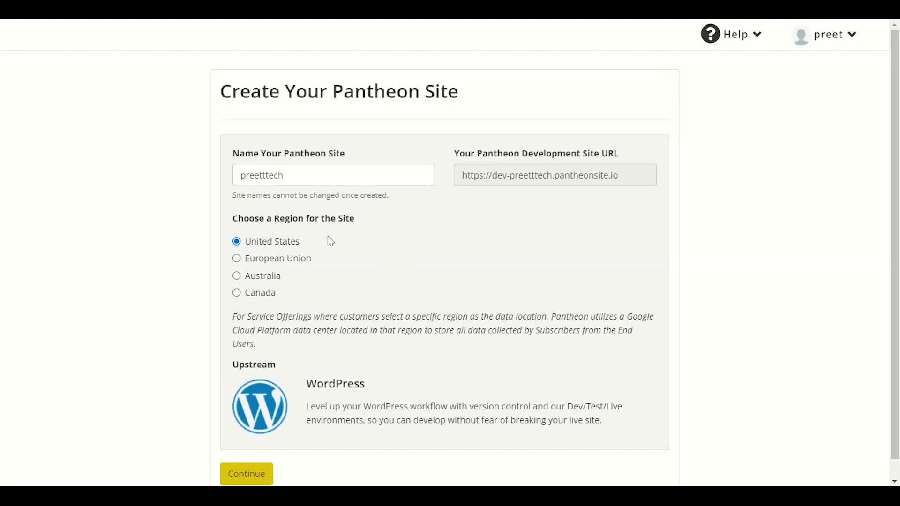
pyautogui.scroll(-1, 324, 270)
# - Create the preetttech site and wait for the WordPress deployment to reach Complete!
pyautogui.click(229, 461)
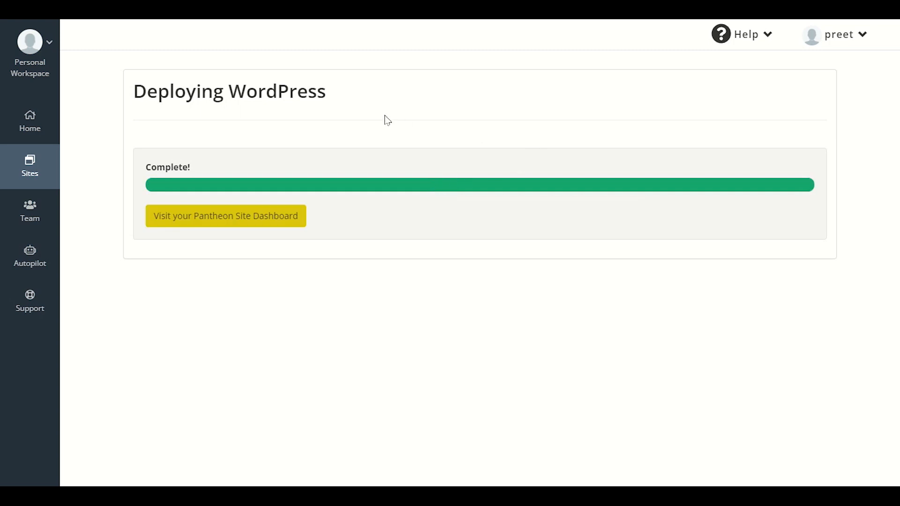
# - Open the preetttech site dashboard and review its Dev environment, SFTP mode and commit log
pyautogui.click(216, 226)
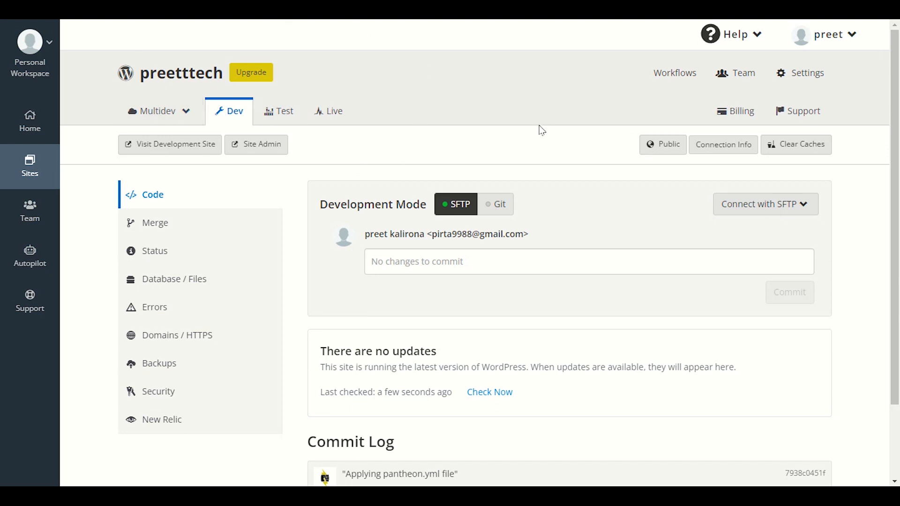
pyautogui.scroll(-2, 542, 147)
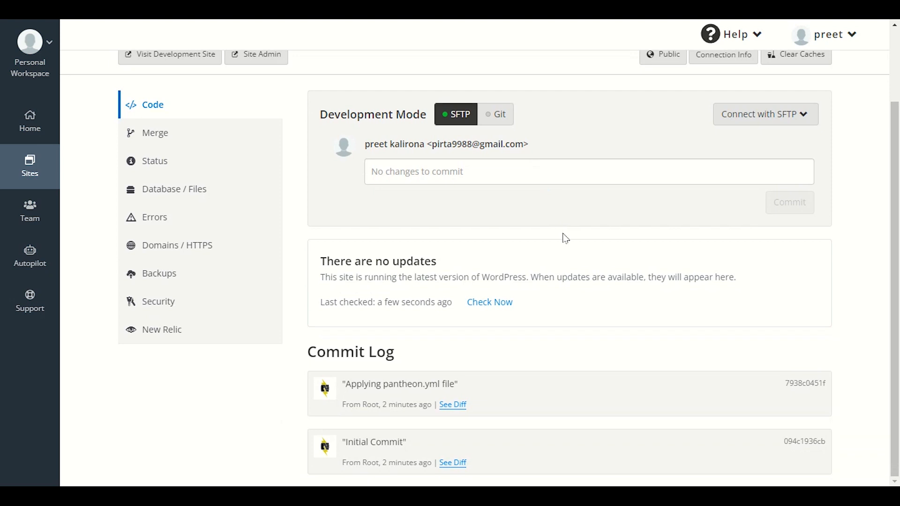
pyautogui.scroll(2, 564, 231)
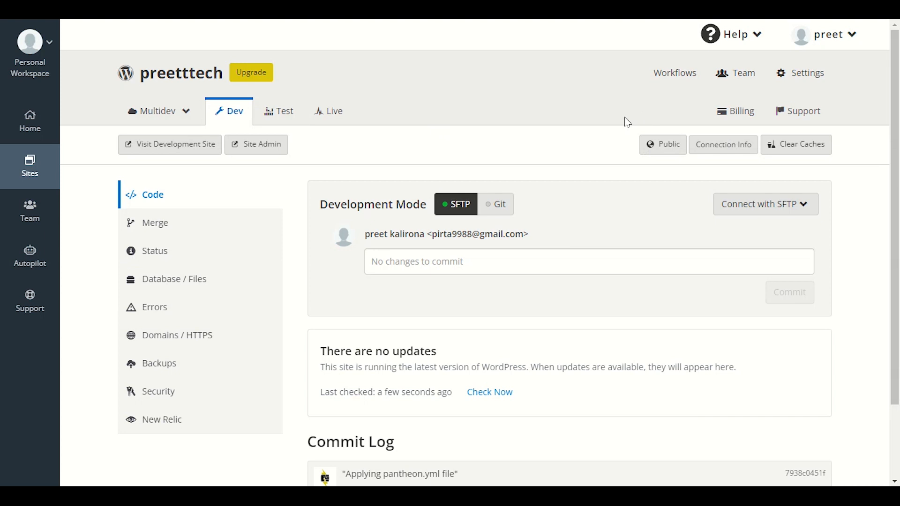
# - Open the dev site's WordPress installer and continue in English (United States) to the details form
pyautogui.click(270, 151)
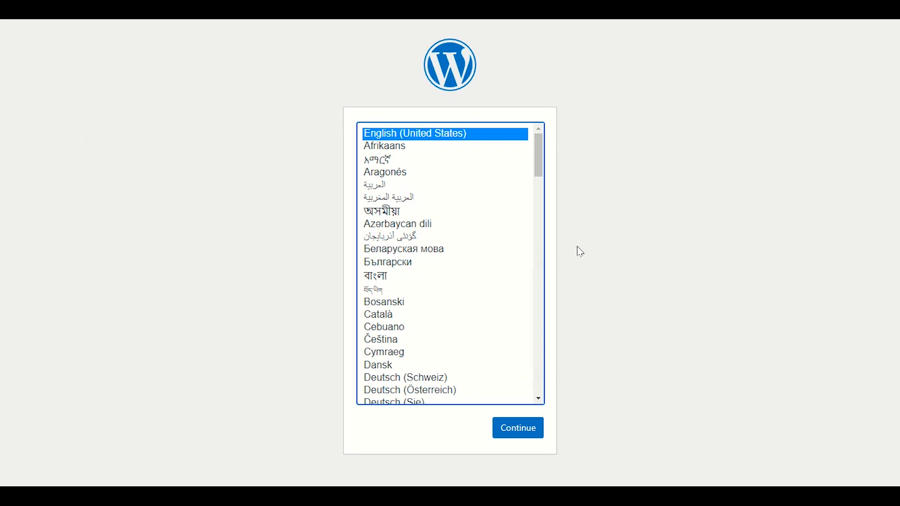
pyautogui.click(526, 437)
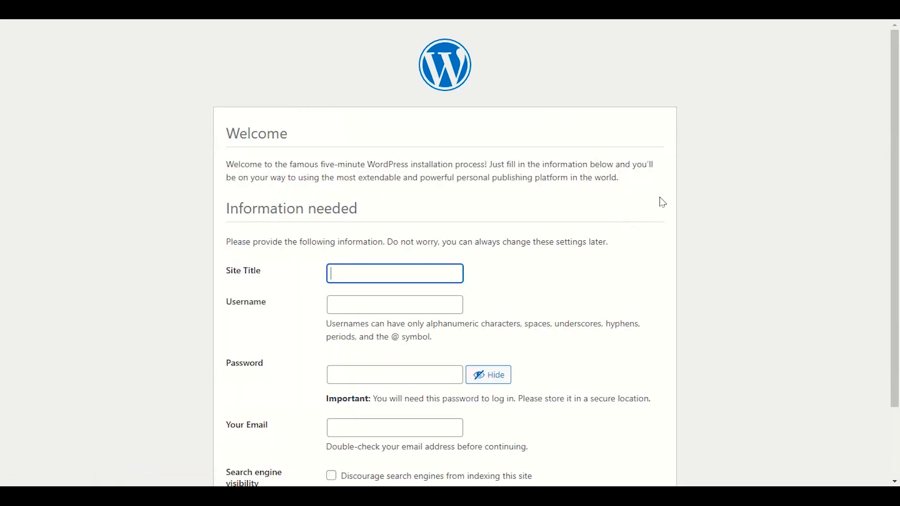
pyautogui.scroll(-2, 659, 197)
pyautogui.click(433, 196)
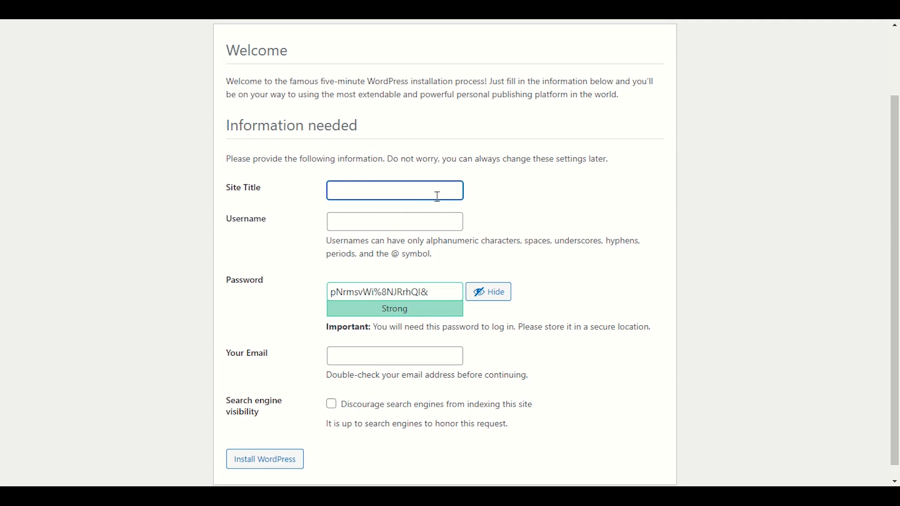
# - Enter site title 'Preet Tech' and an admin username, then copy the username
pyautogui.write('Preet Tech')
pyautogui.click(436, 221)
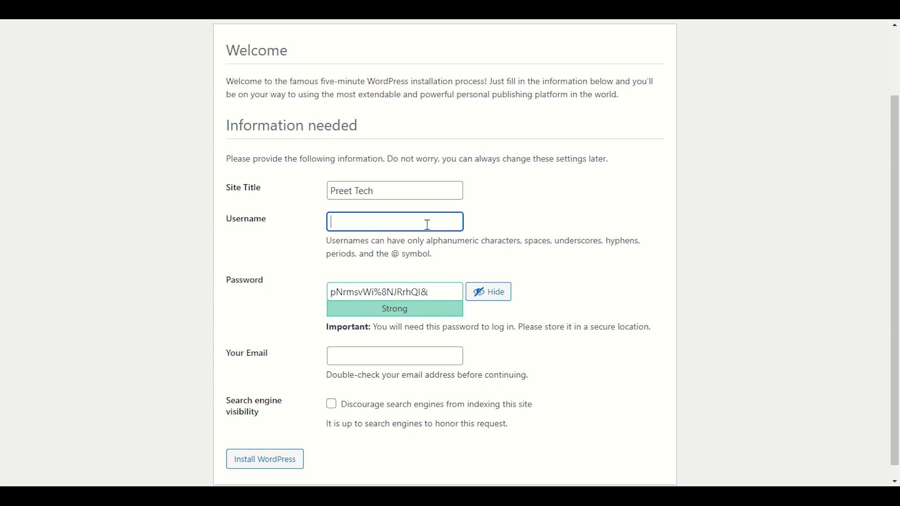
pyautogui.write('preett0800')
pyautogui.doubleClick(335, 220)
pyautogui.rightClick(333, 224)
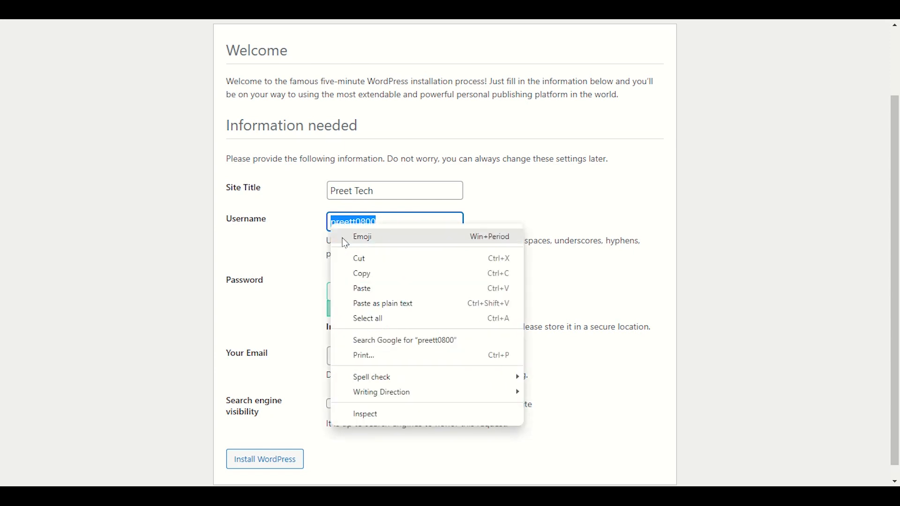
pyautogui.click(359, 273)
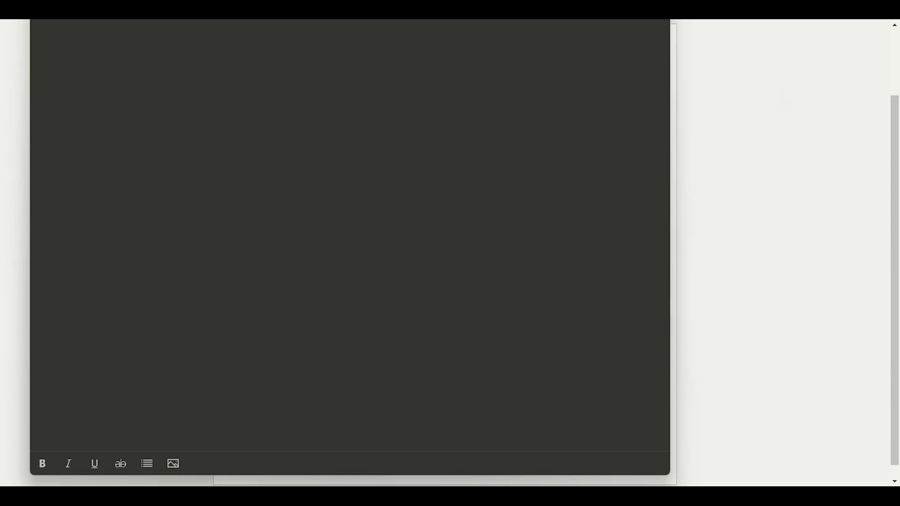
# - Save the admin login details and the generated strong password in the notes app
pyautogui.click(769, 133)
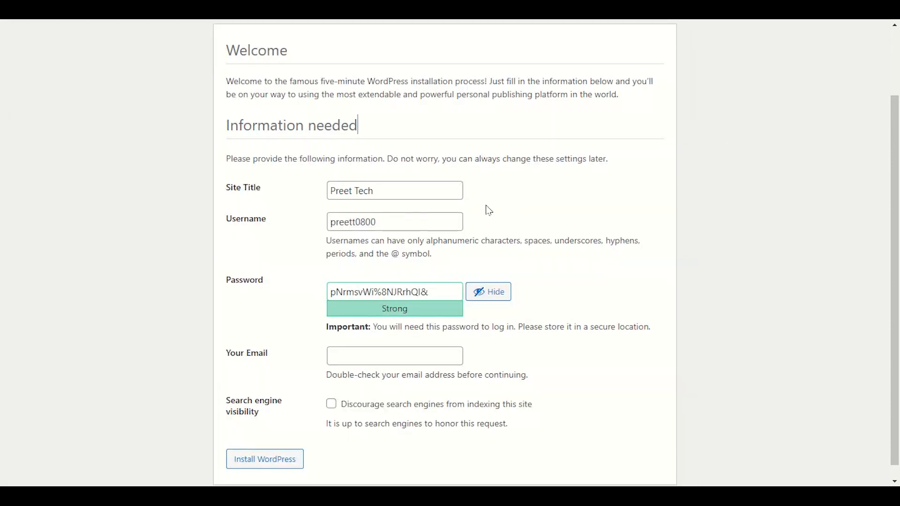
pyautogui.tripleClick(439, 290)
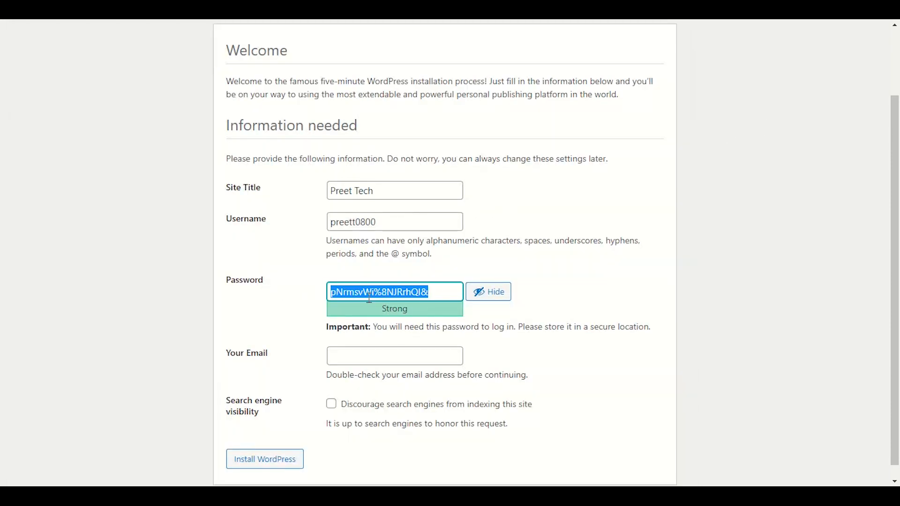
pyautogui.rightClick(369, 296)
pyautogui.click(406, 146)
pyautogui.click(648, 496)
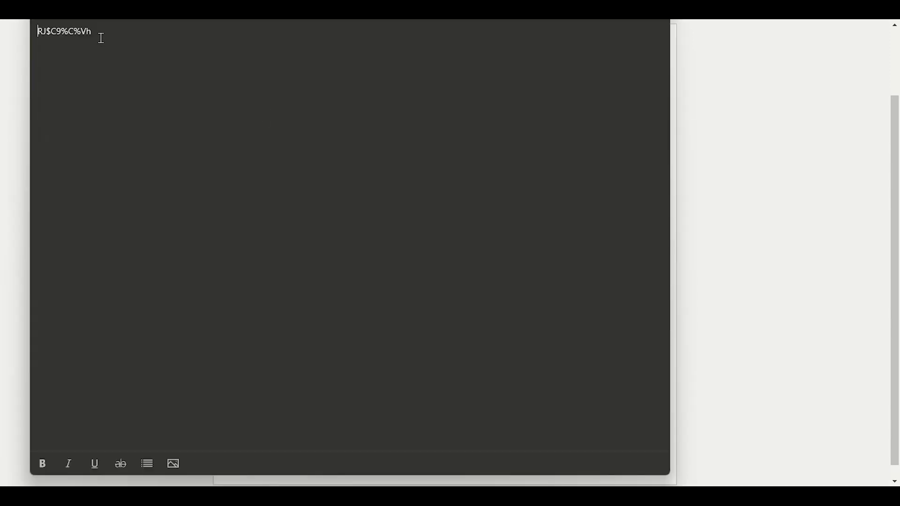
pyautogui.moveTo(99, 33); pyautogui.dragTo(39, 34)
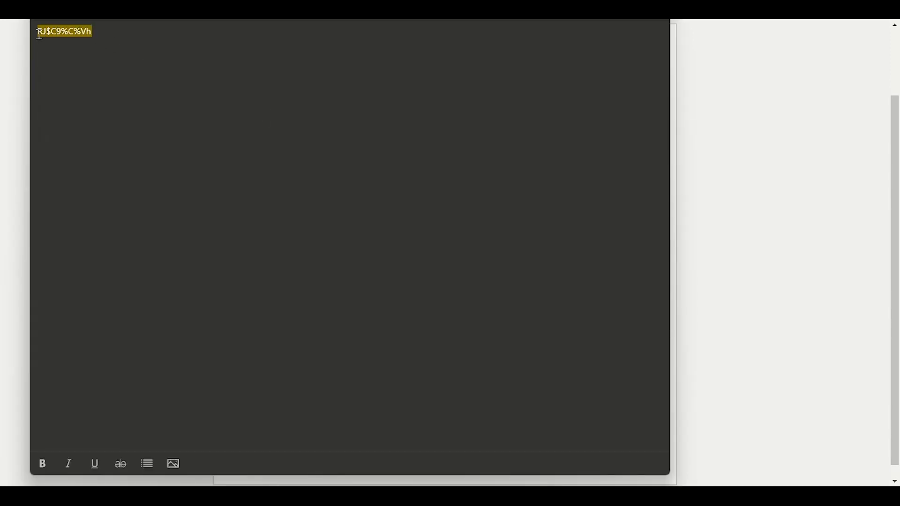
pyautogui.hotkey('ctrl', 'v')
pyautogui.click(733, 105)
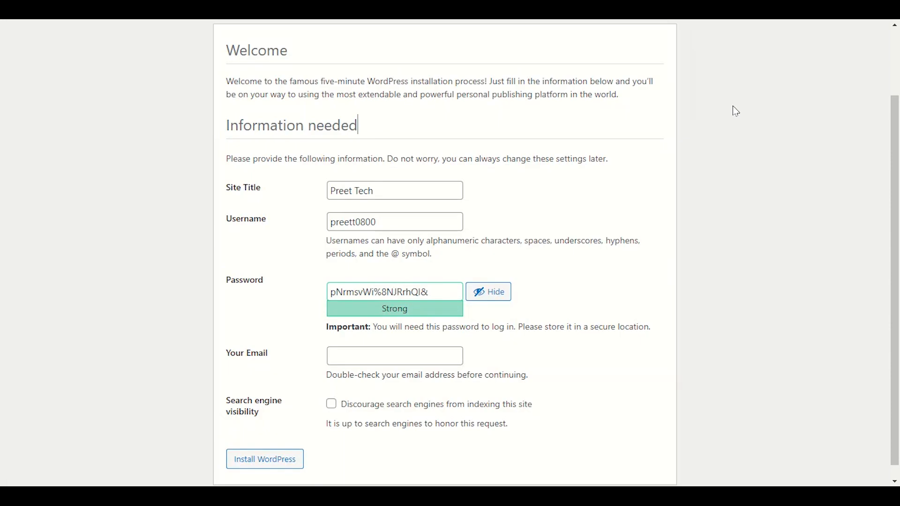
pyautogui.click(361, 359)
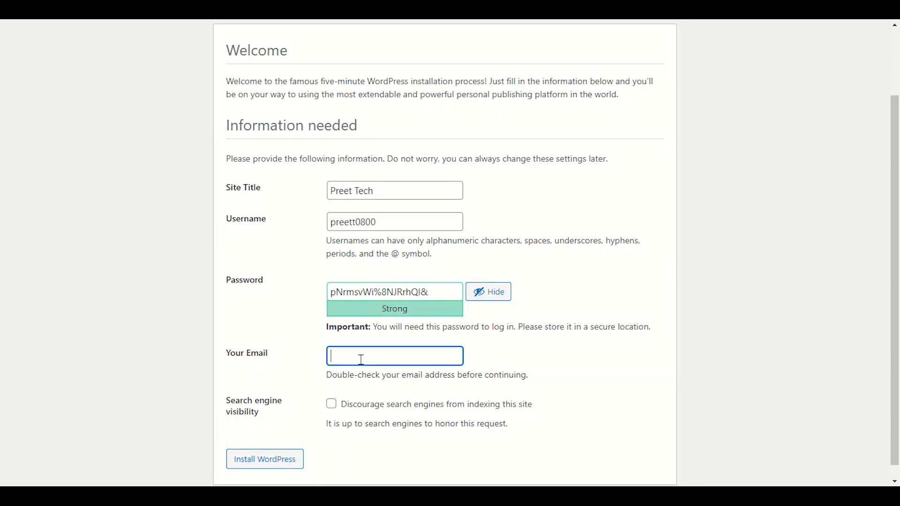
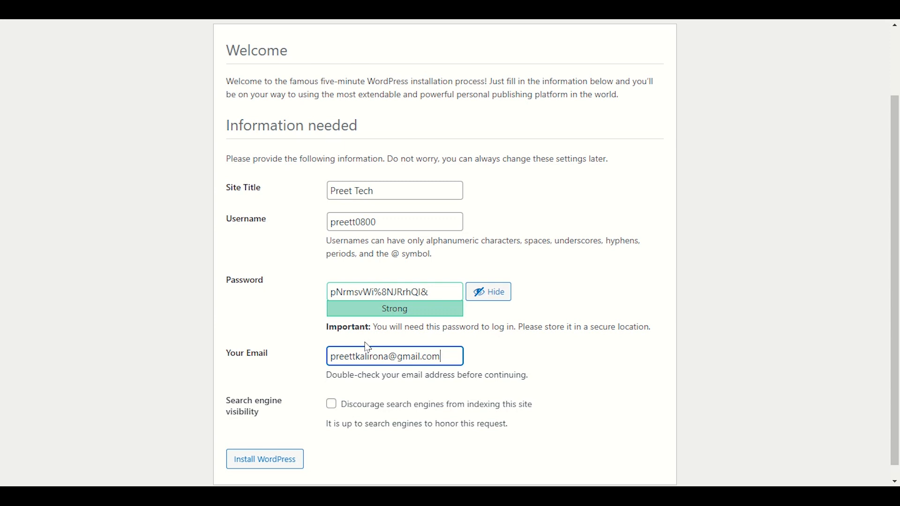
# - Enter the admin email address, leave search visibility unchecked, and install WordPress
pyautogui.scroll(-1, 305, 374)
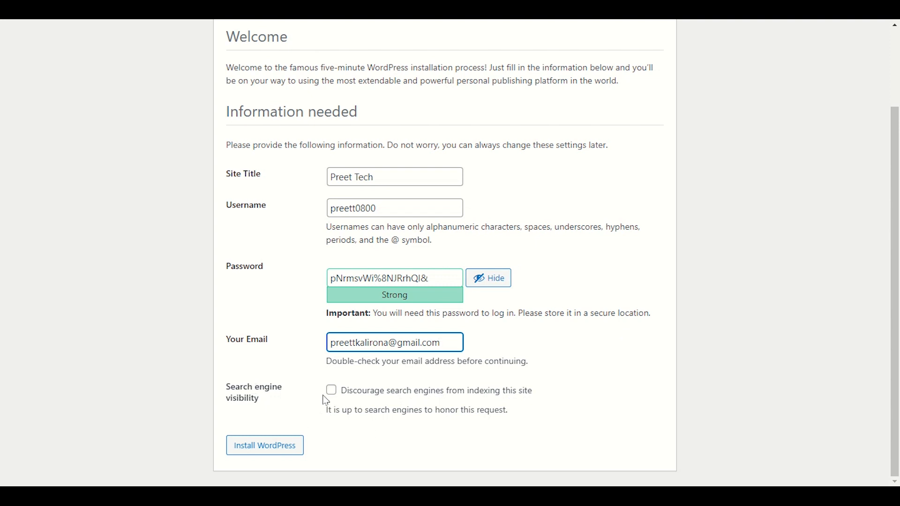
pyautogui.click(257, 454)
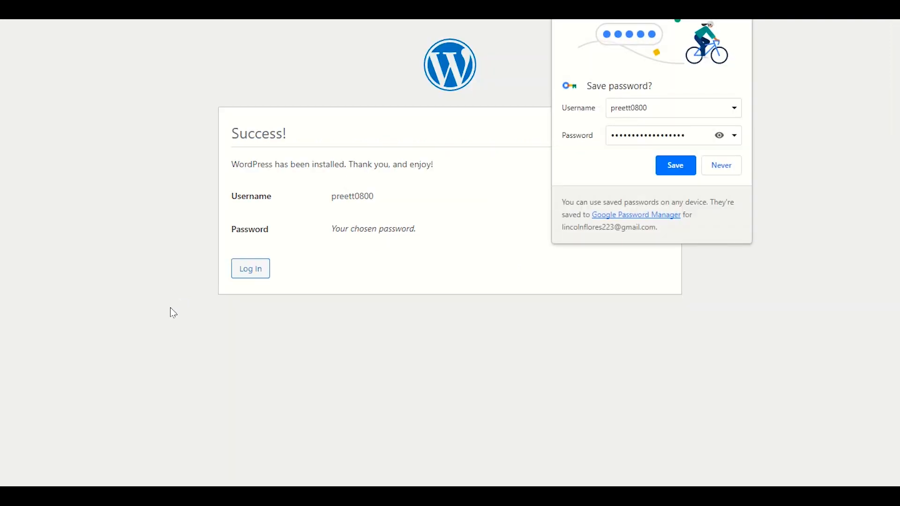
# - Save the new login in Chrome and go to the site's login page
pyautogui.click(692, 167)
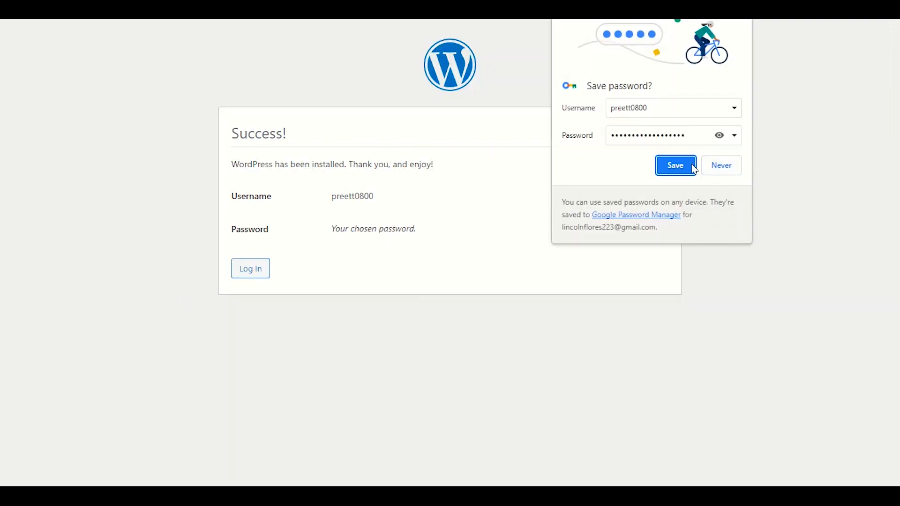
pyautogui.click(258, 276)
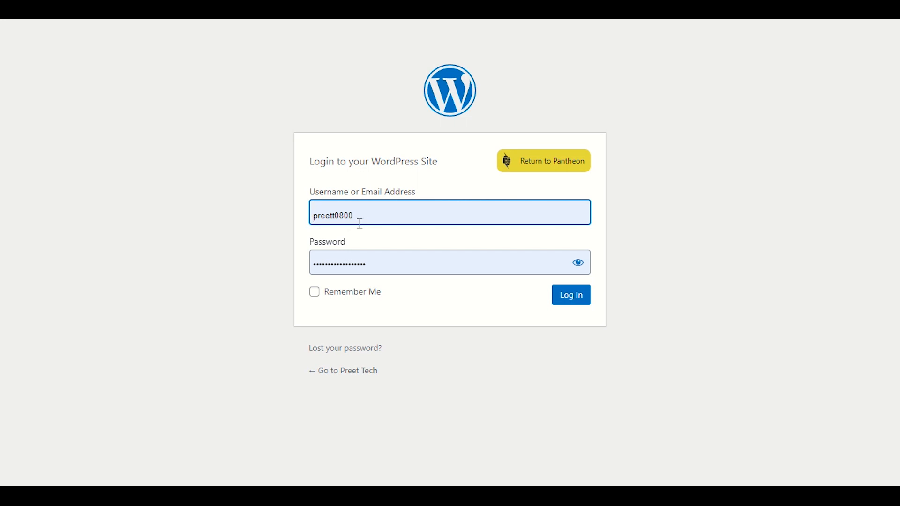
# - Log in with Remember Me ticked and go to Appearance > Themes
pyautogui.click(314, 297)
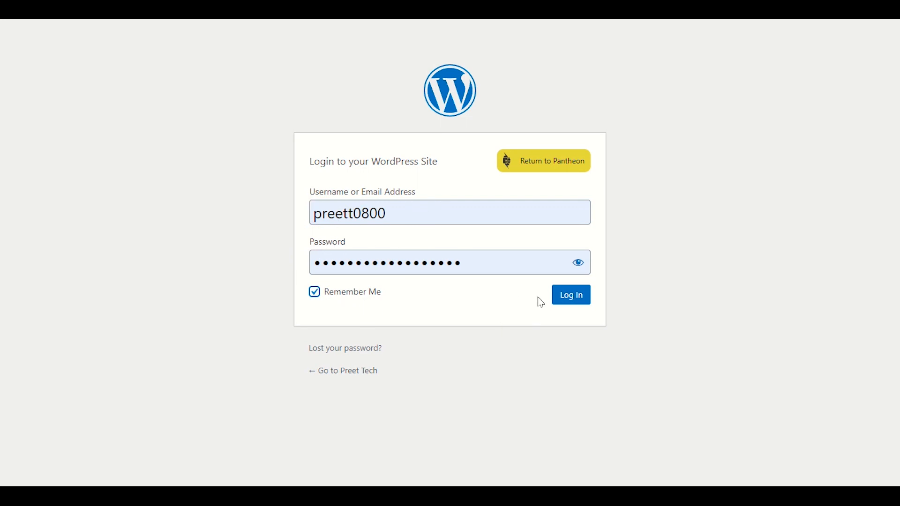
pyautogui.click(571, 296)
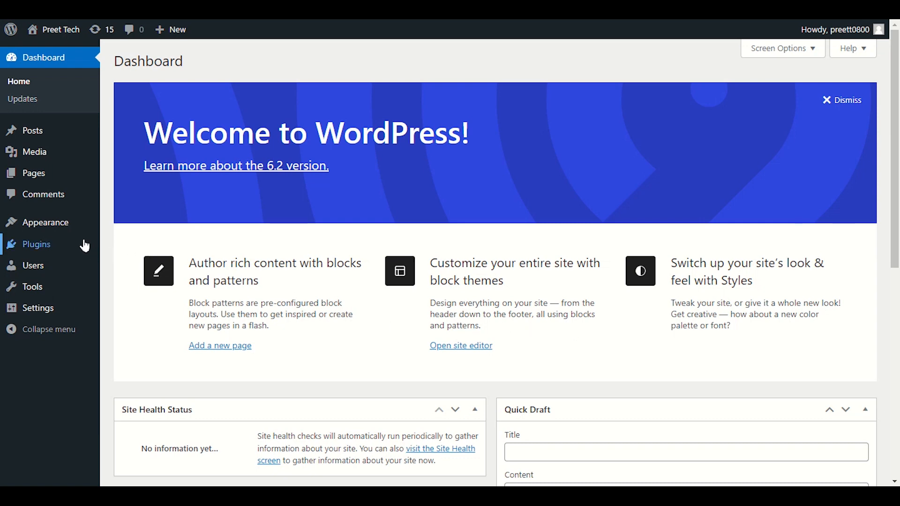
pyautogui.moveTo(79, 234)
pyautogui.click(125, 225)
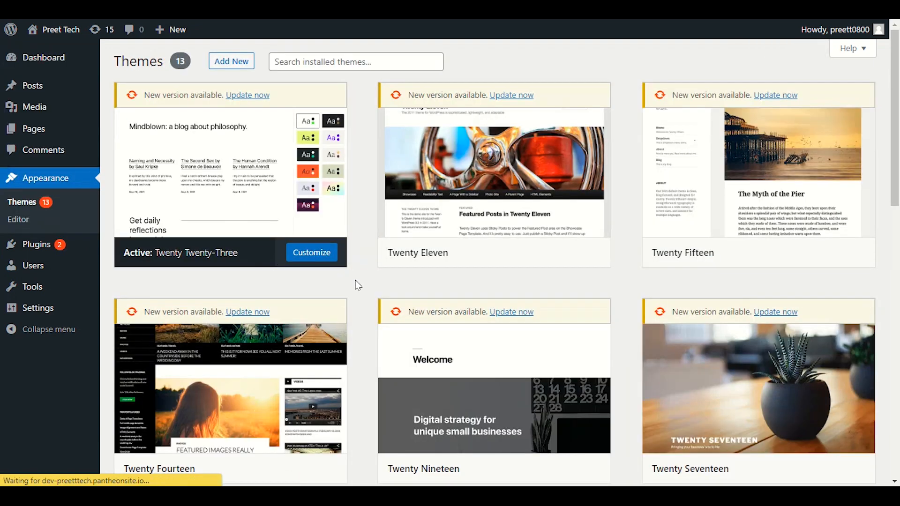
# - Open the Add Themes page to browse Popular themes
pyautogui.click(222, 64)
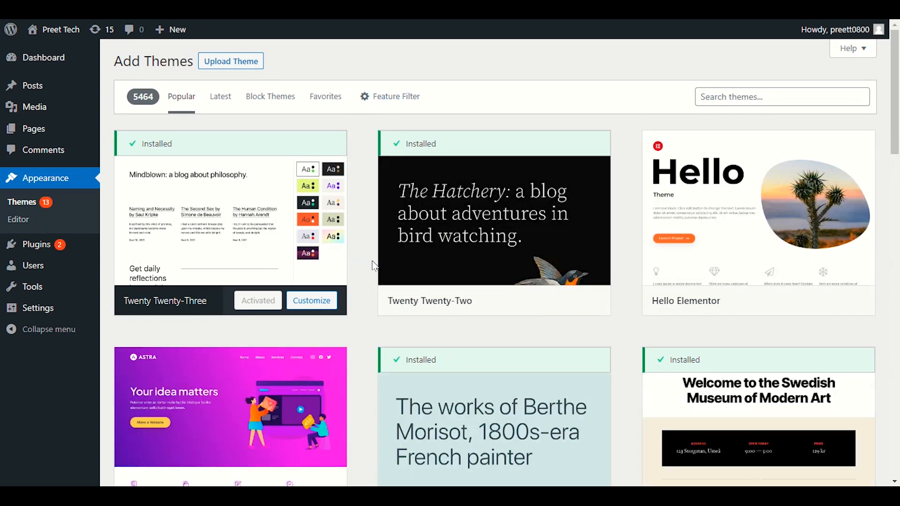
# - Find Astra in the Popular themes grid and install it
pyautogui.scroll(-3, 365, 274)
pyautogui.scroll(-1, 363, 278)
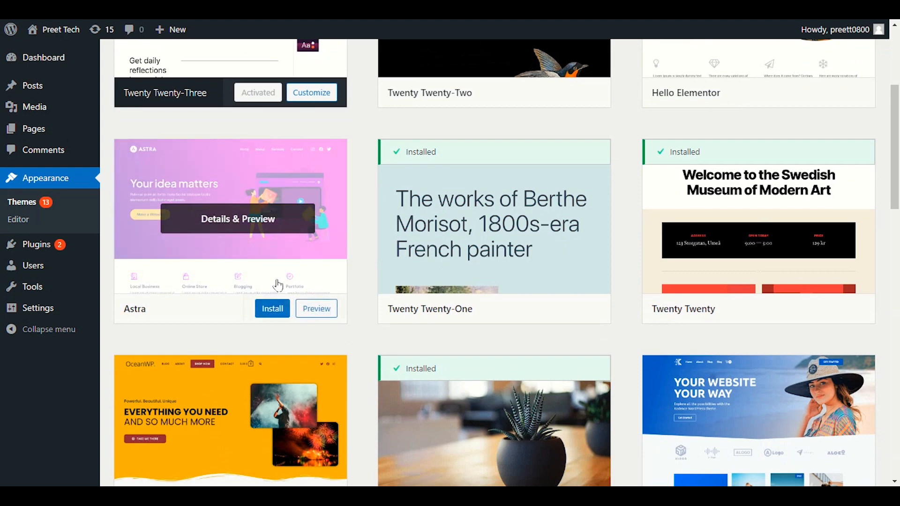
pyautogui.click(272, 310)
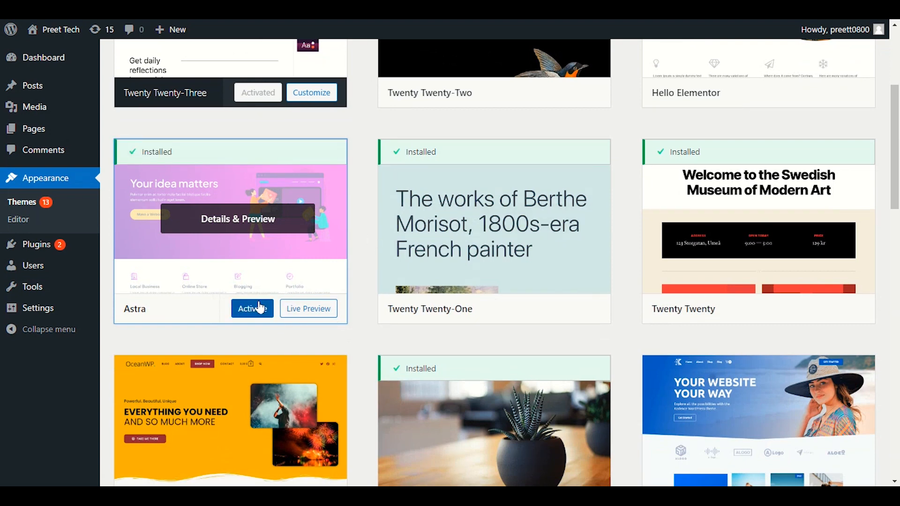
# - Activate the newly installed Astra theme
pyautogui.click(260, 308)
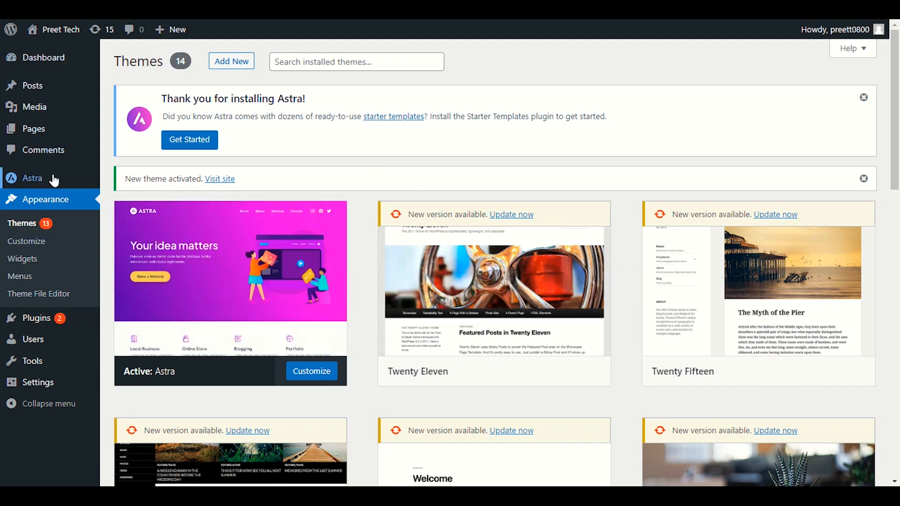
pyautogui.moveTo(14, 182)
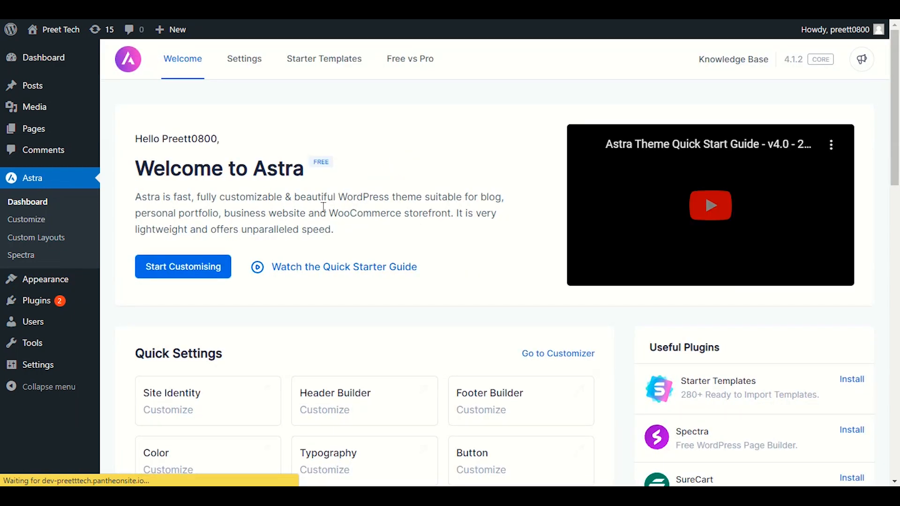
# - Install and activate the Starter Templates plugin from Astra's dashboard
pyautogui.click(321, 65)
pyautogui.click(477, 302)
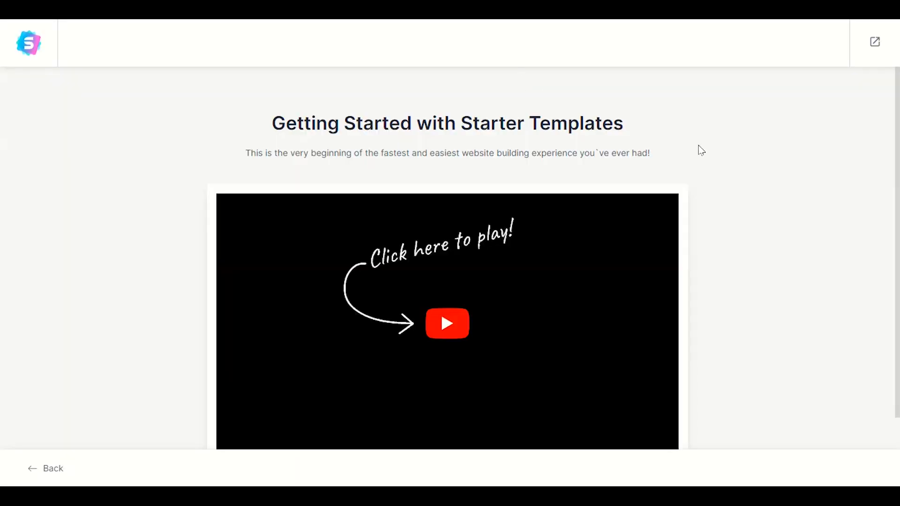
pyautogui.scroll(-2, 745, 183)
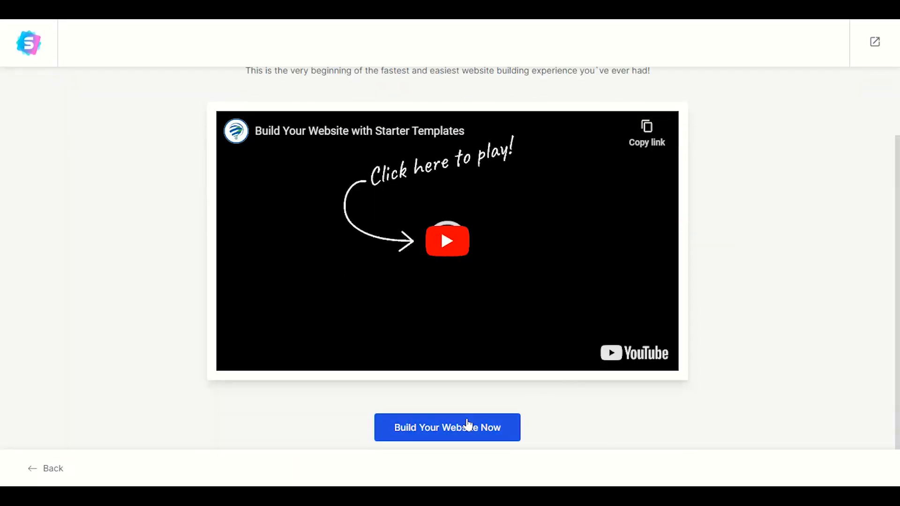
# - Launch Build Your Website Now and filter the templates to Blog > News Site
pyautogui.click(468, 424)
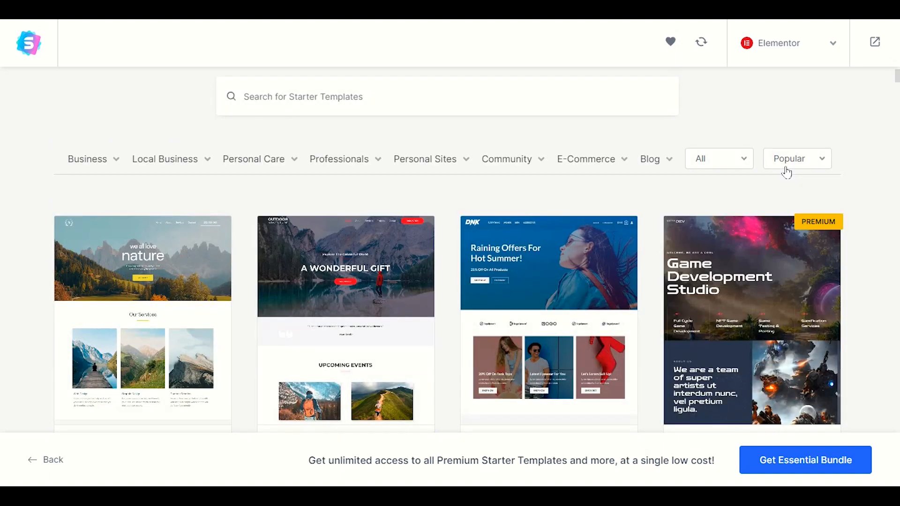
pyautogui.moveTo(386, 159)
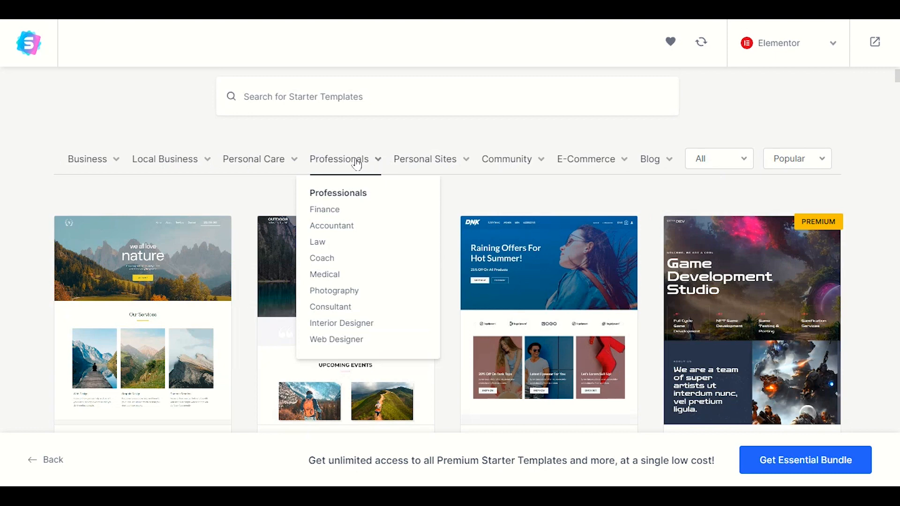
pyautogui.moveTo(439, 165)
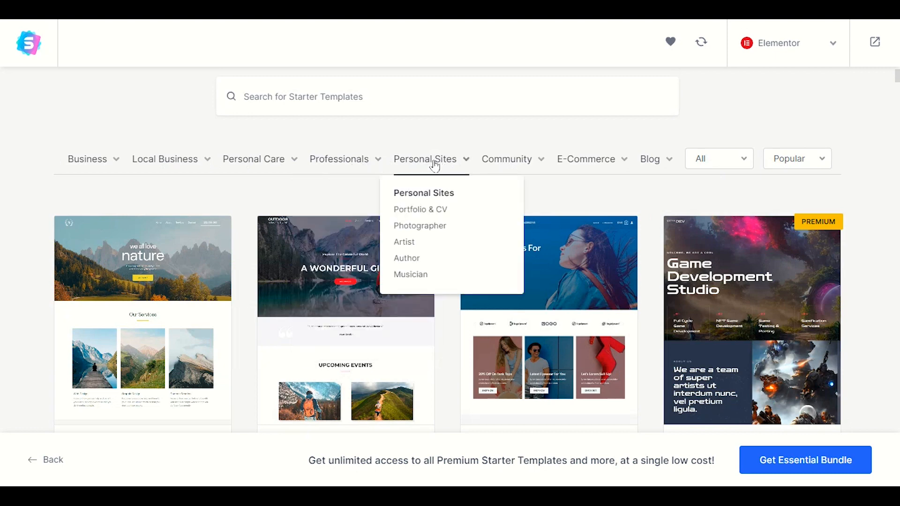
pyautogui.moveTo(647, 171)
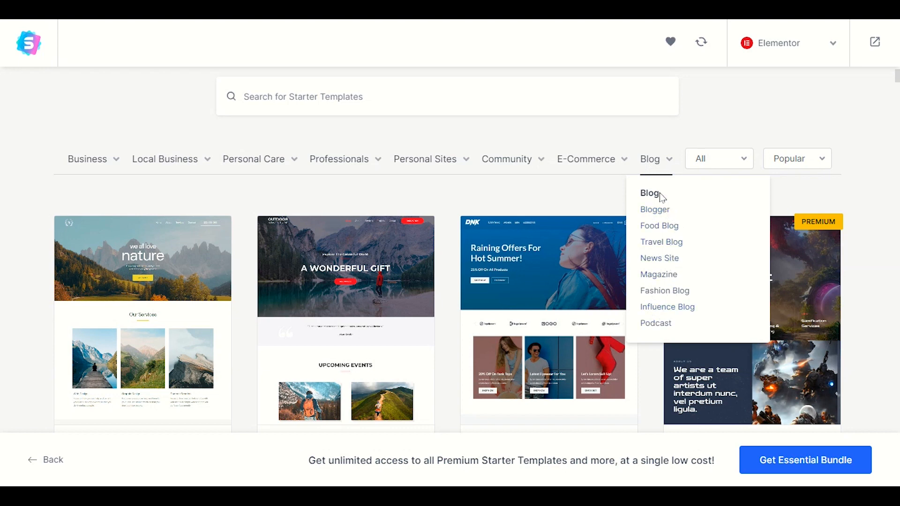
pyautogui.click(672, 261)
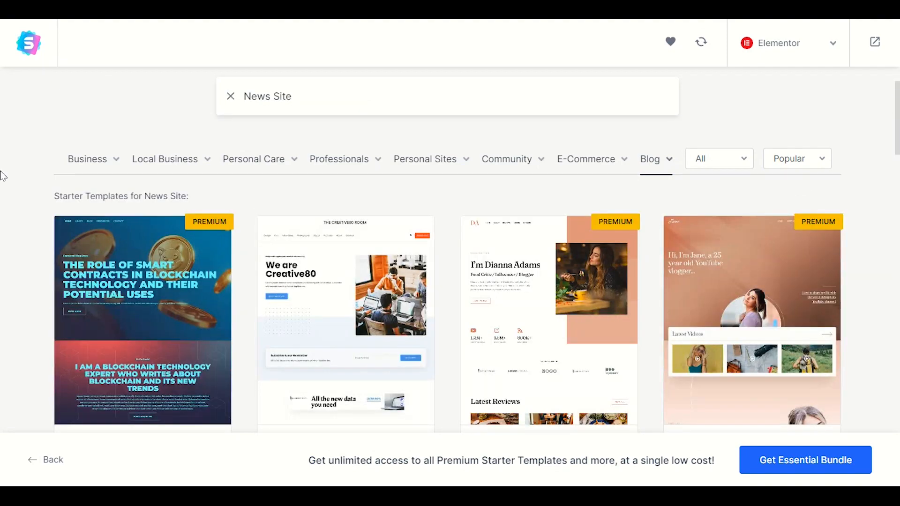
pyautogui.scroll(-2, 25, 191)
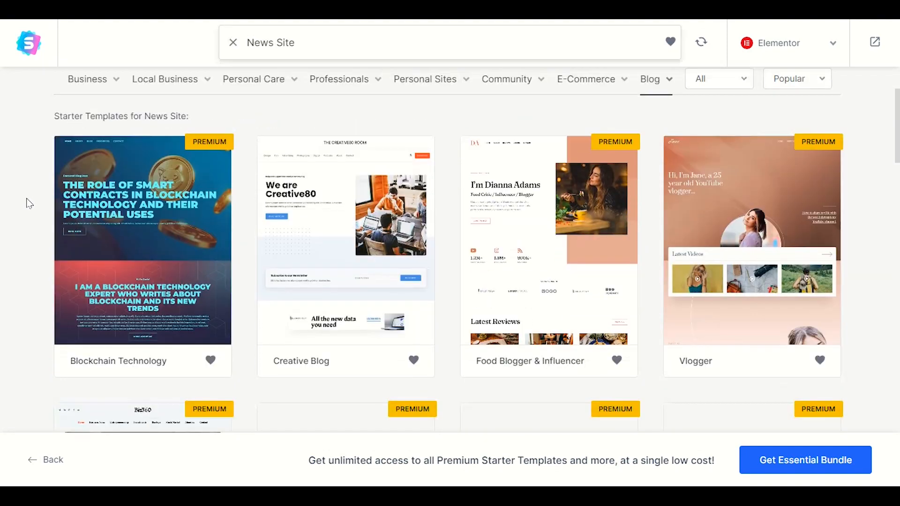
# - Choose the Creative Blog template and upload the EZZEE IDEAS image as its logo
pyautogui.click(391, 272)
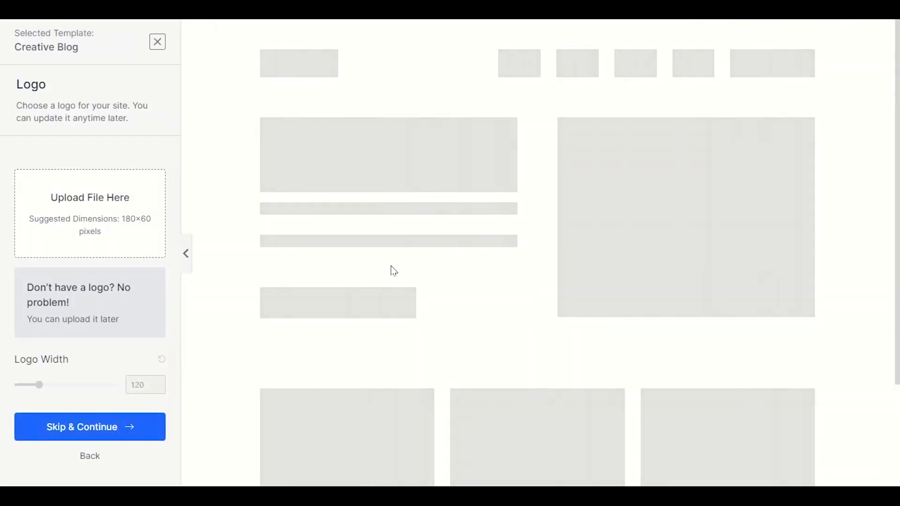
pyautogui.click(119, 235)
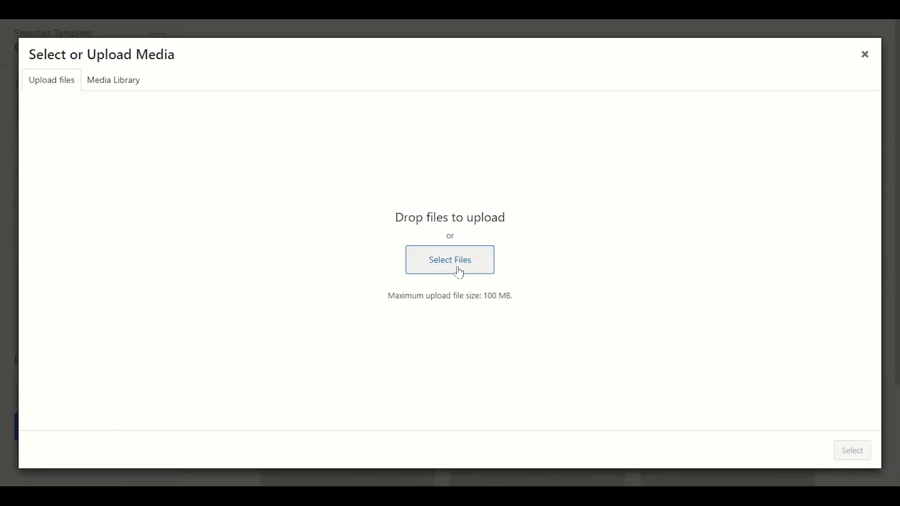
pyautogui.click(431, 259)
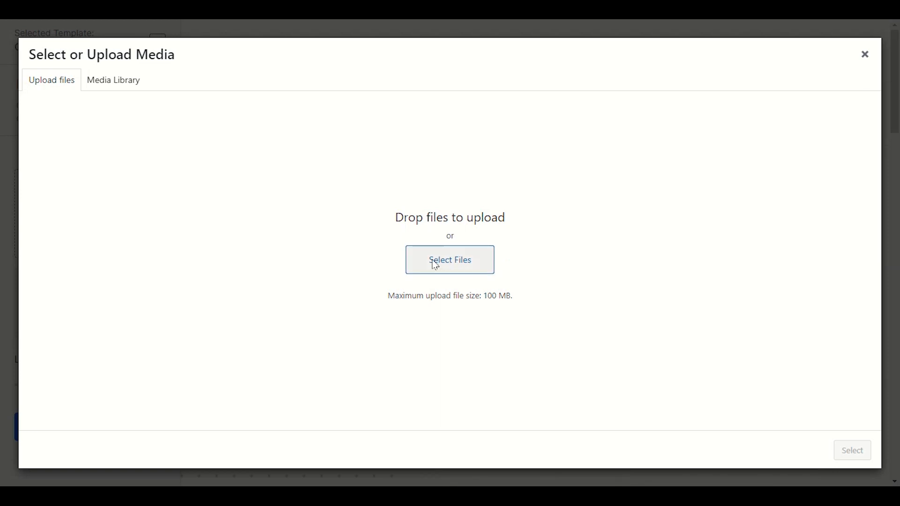
pyautogui.scroll(-5, 430, 309)
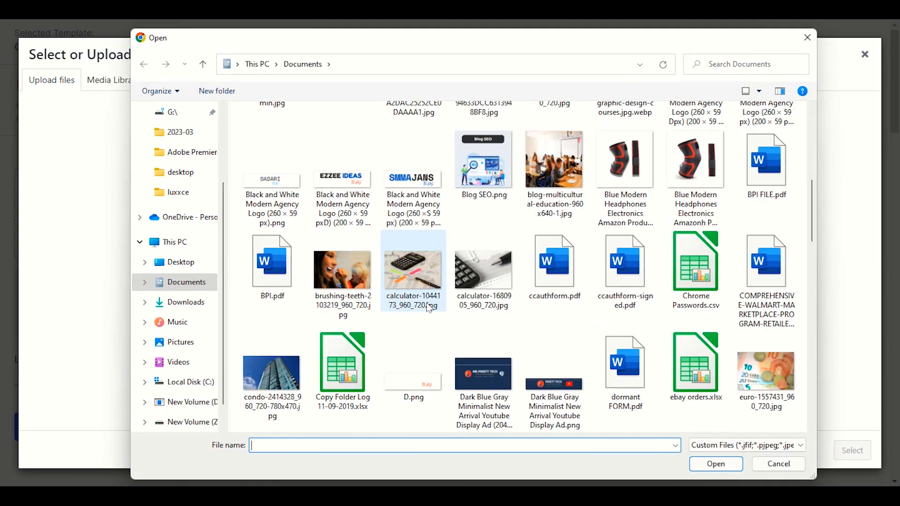
pyautogui.doubleClick(338, 187)
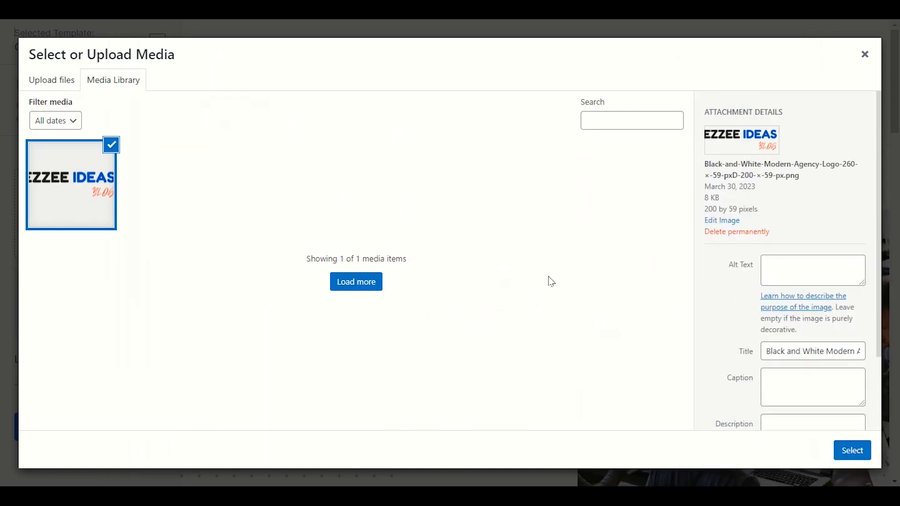
pyautogui.click(851, 449)
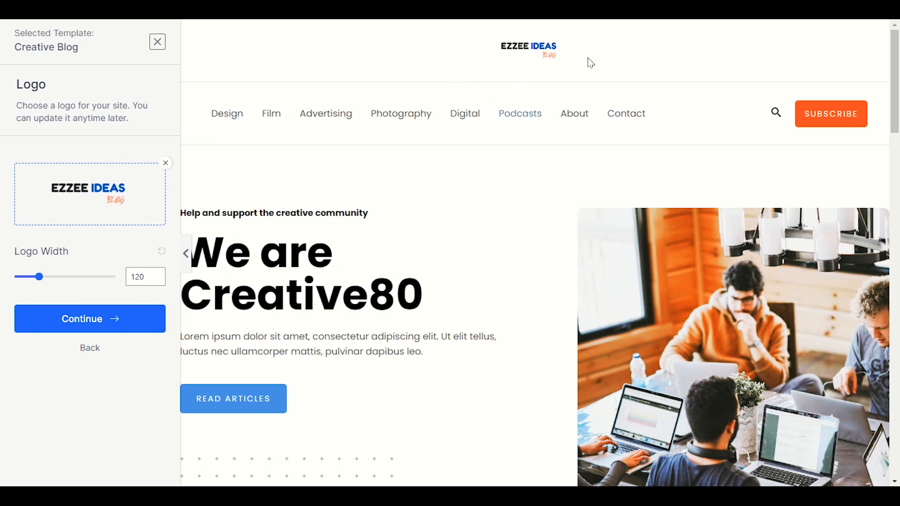
# - Widen the logo from 120 to 244 and continue to Colors & Fonts
pyautogui.moveTo(36, 281); pyautogui.dragTo(65, 281)
pyautogui.click(64, 317)
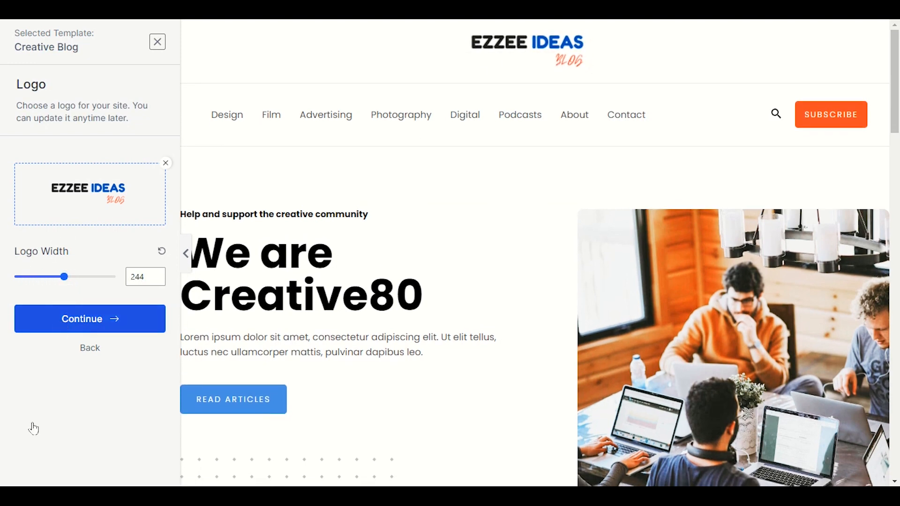
pyautogui.scroll(-4, 61, 403)
pyautogui.scroll(4, 62, 403)
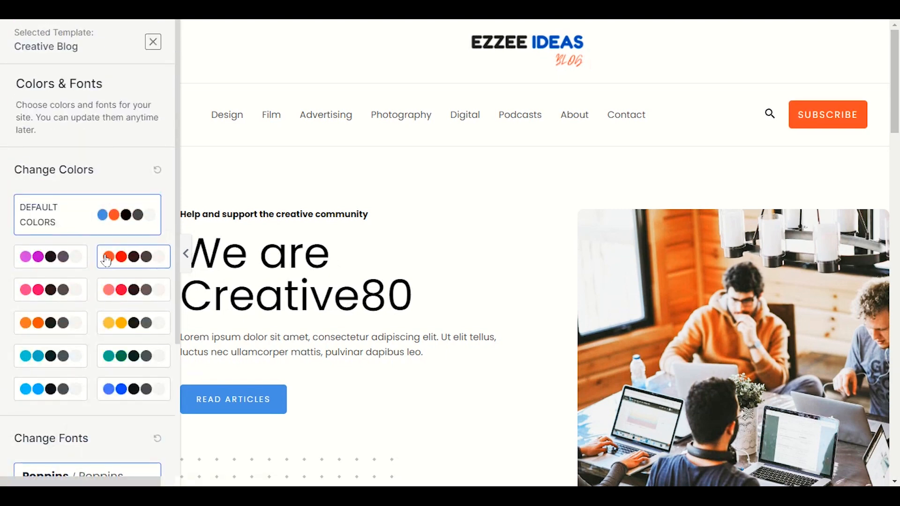
pyautogui.scroll(-4, 109, 281)
# - Keep default colours and fonts, choose Beginner and Myself/My Company, and build the site
pyautogui.click(89, 443)
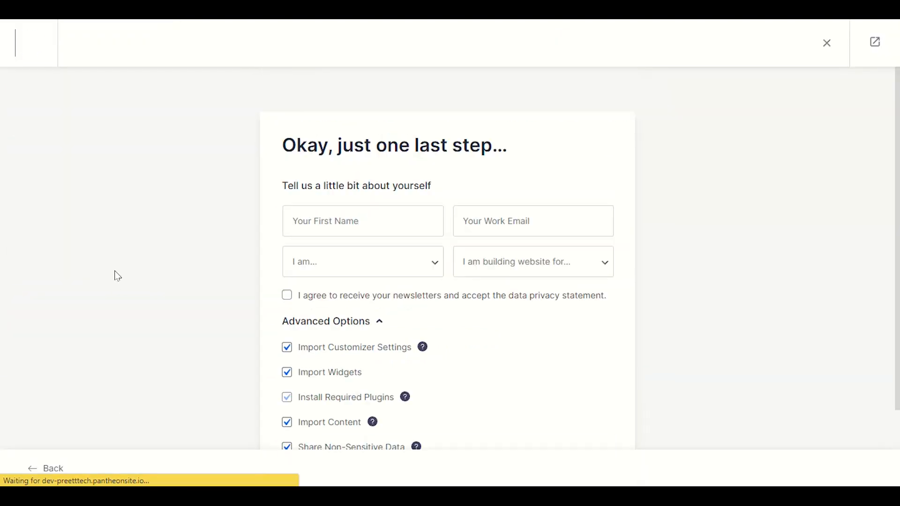
pyautogui.click(399, 229)
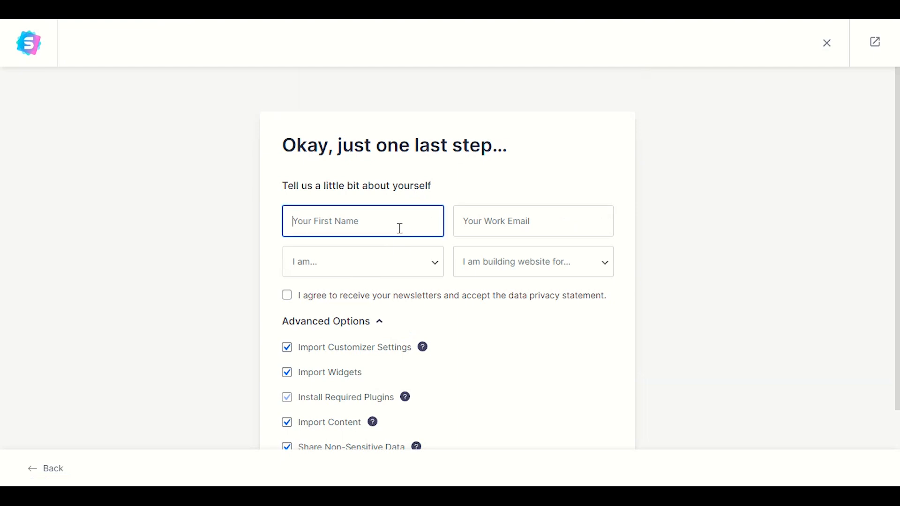
pyautogui.scroll(-3, 400, 229)
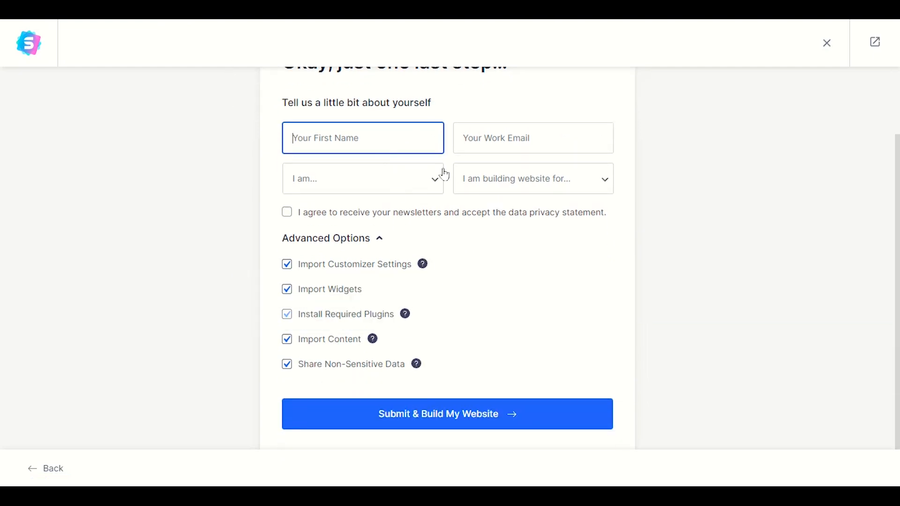
pyautogui.click(408, 183)
pyautogui.click(359, 211)
pyautogui.click(528, 187)
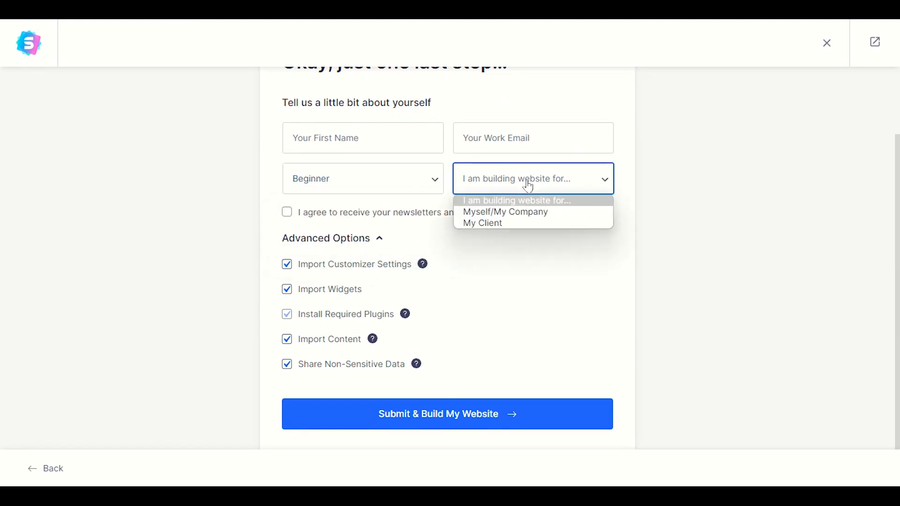
pyautogui.click(531, 212)
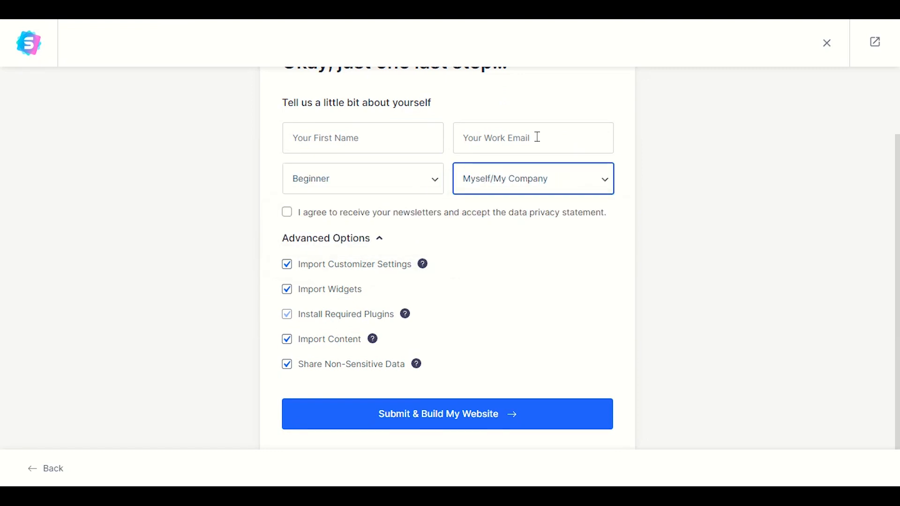
pyautogui.click(492, 407)
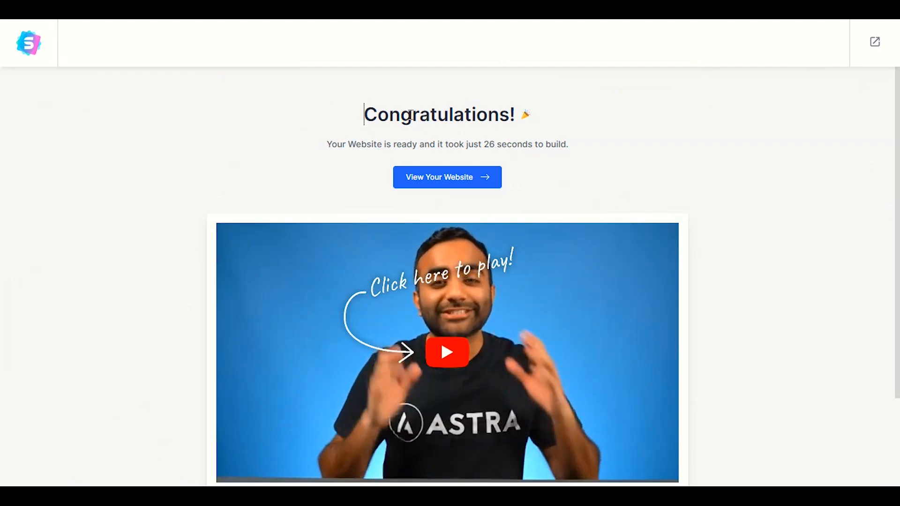
# - View the live Creative80 homepage, scrolling down past the logo, newsletter box and Popular Categories and back up
pyautogui.rightClick(443, 185)
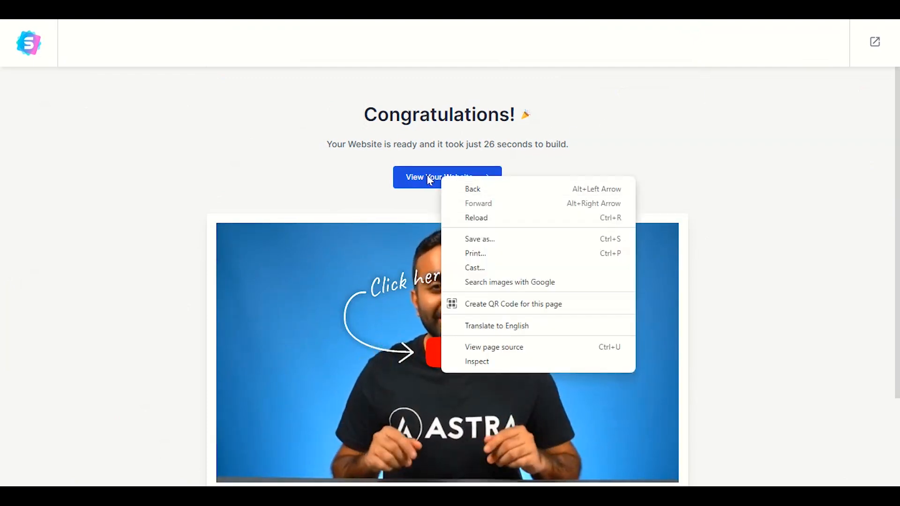
pyautogui.click(428, 179)
pyautogui.click(427, 176)
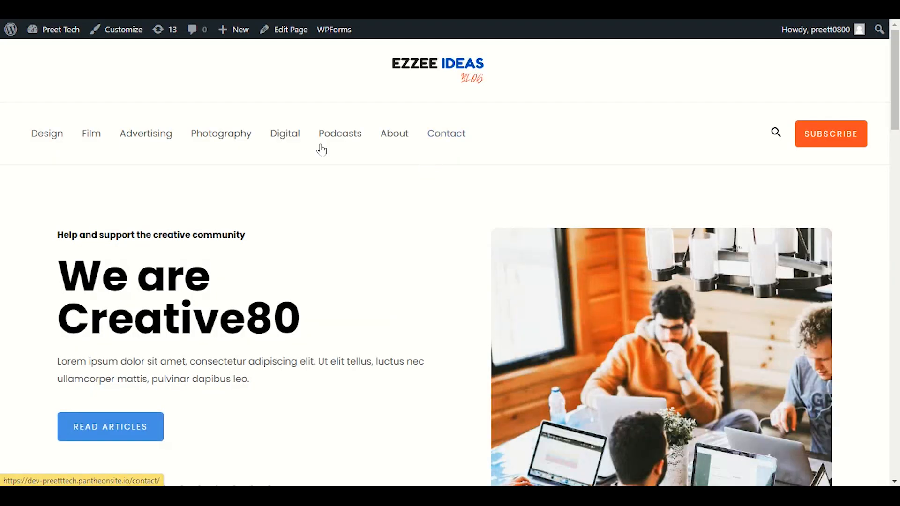
pyautogui.scroll(-15, 316, 206)
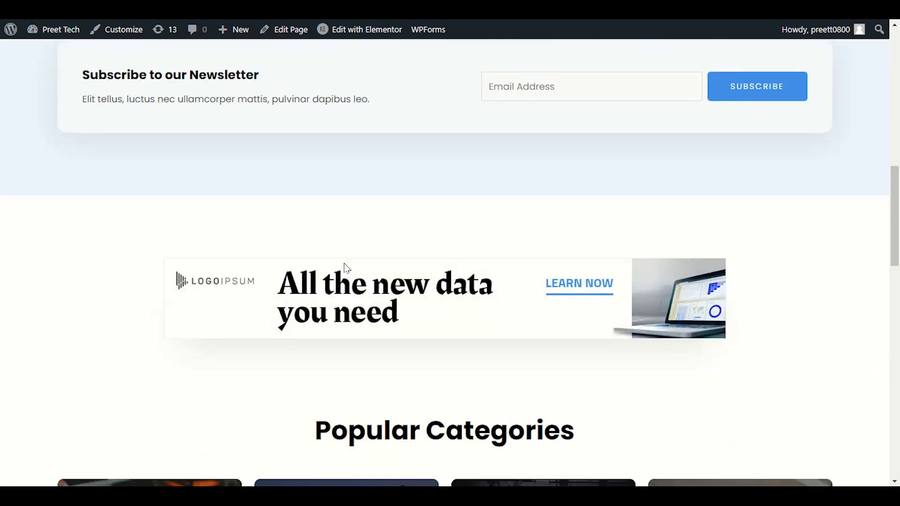
pyautogui.scroll(-9, 364, 293)
pyautogui.scroll(6, 365, 295)
pyautogui.scroll(-6, 366, 295)
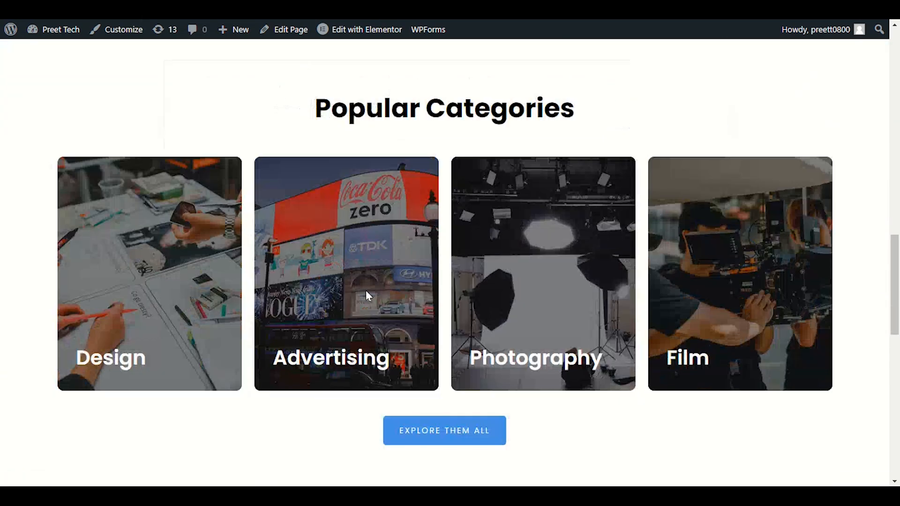
pyautogui.scroll(18, 572, 306)
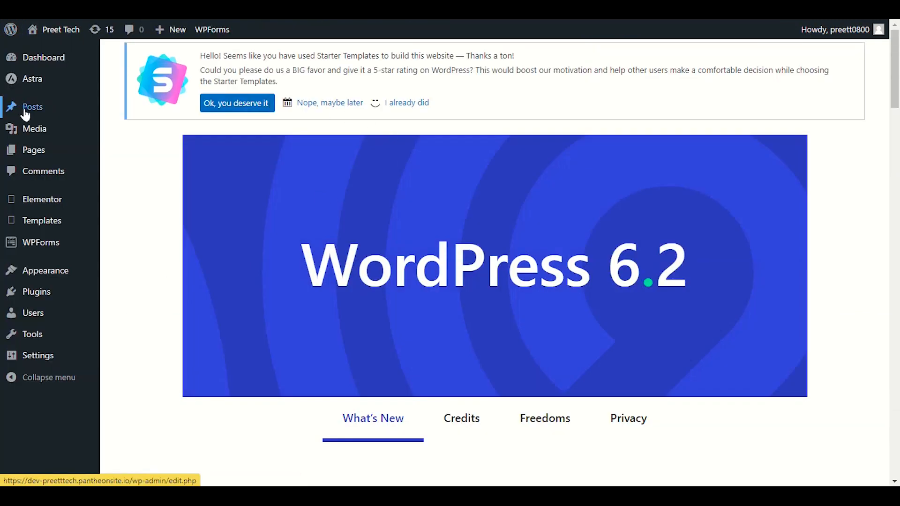
# - Show the Posts list with the 11 published demo posts, including 'Hello world!'
pyautogui.moveTo(26, 114)
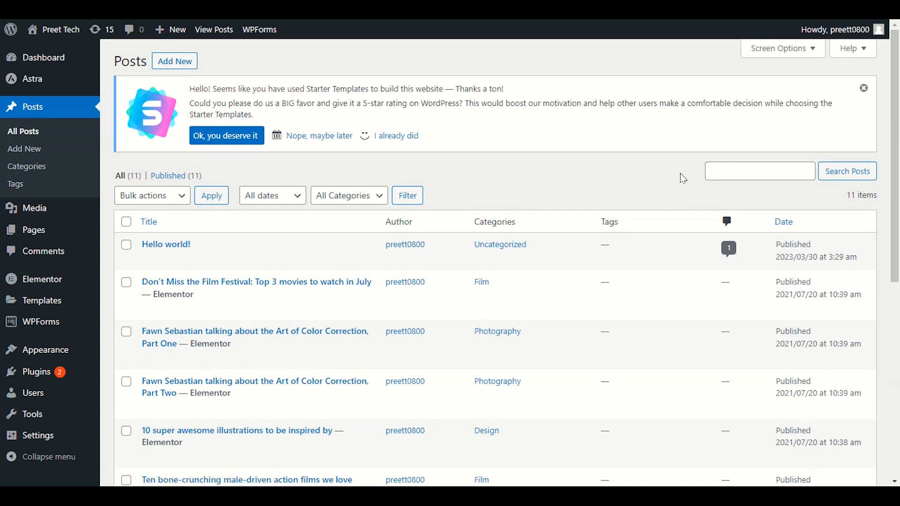
pyautogui.click(728, 495)
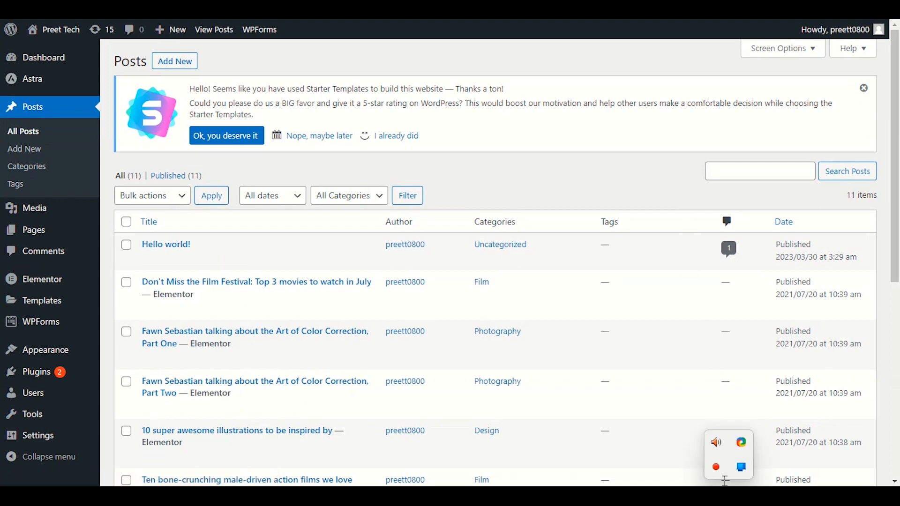